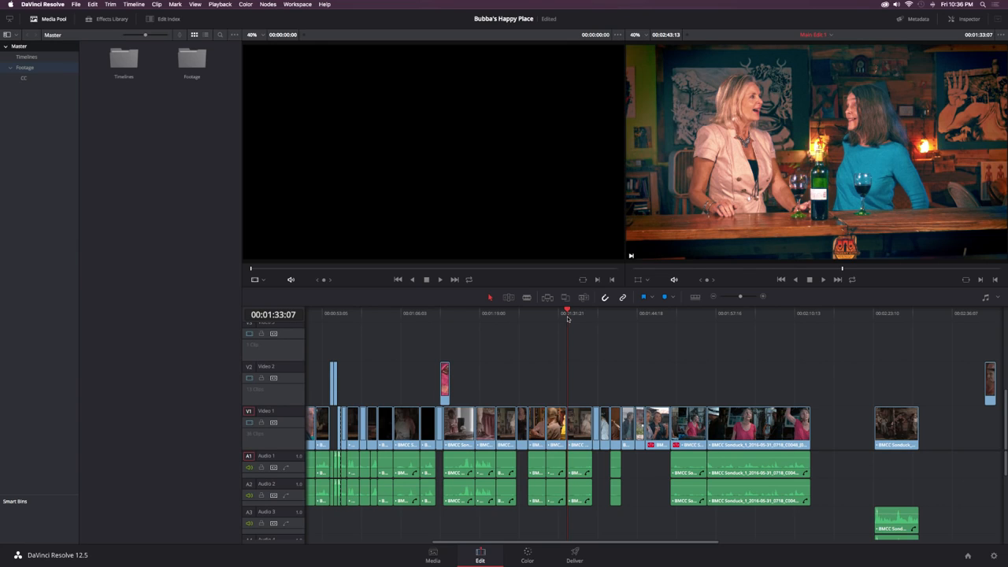
Step: Switch to grading the bar clip, reset all its grades and nodes, and reposition node 01 nearer the graph's input
left_click(527, 551)
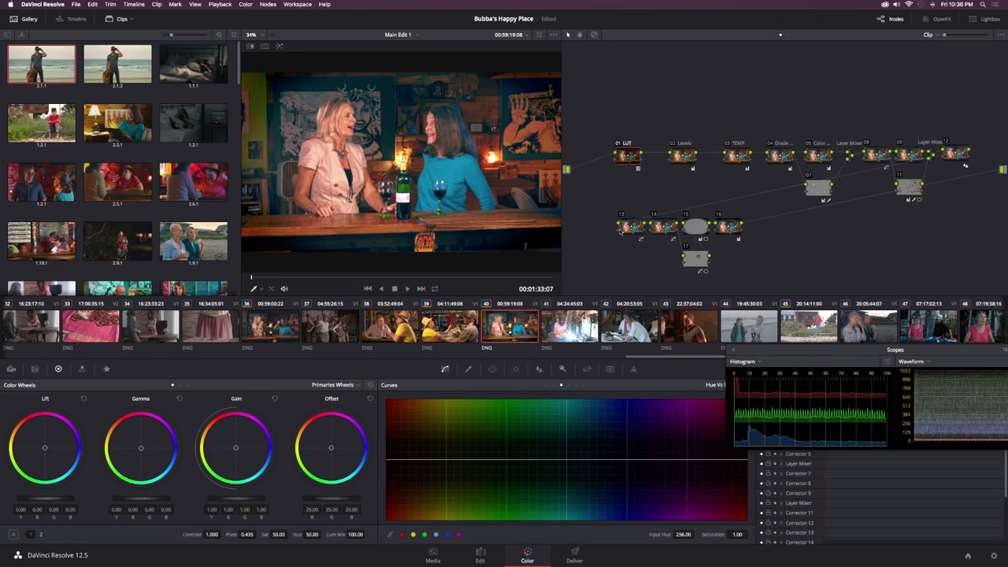
right_click(611, 189)
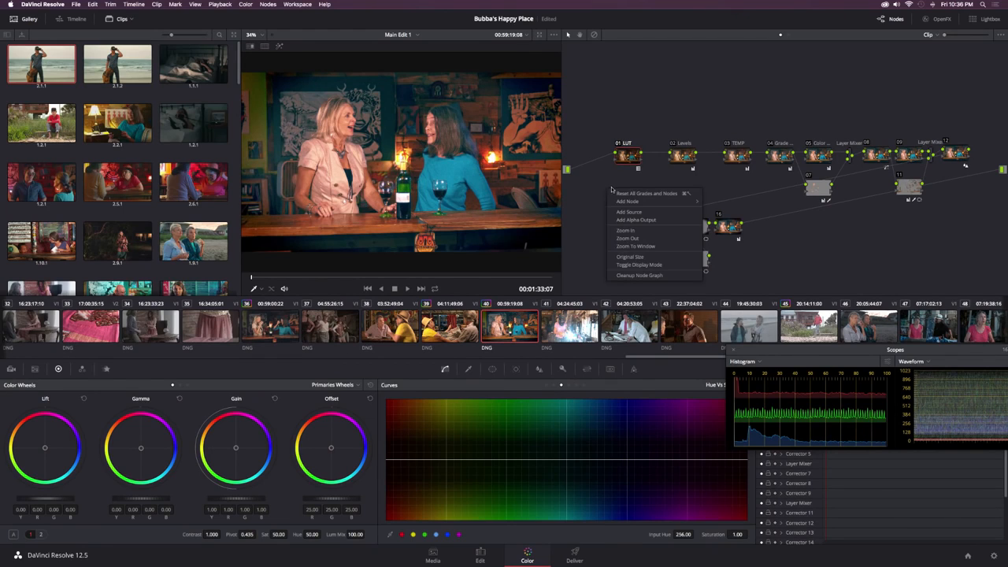
left_click(617, 194)
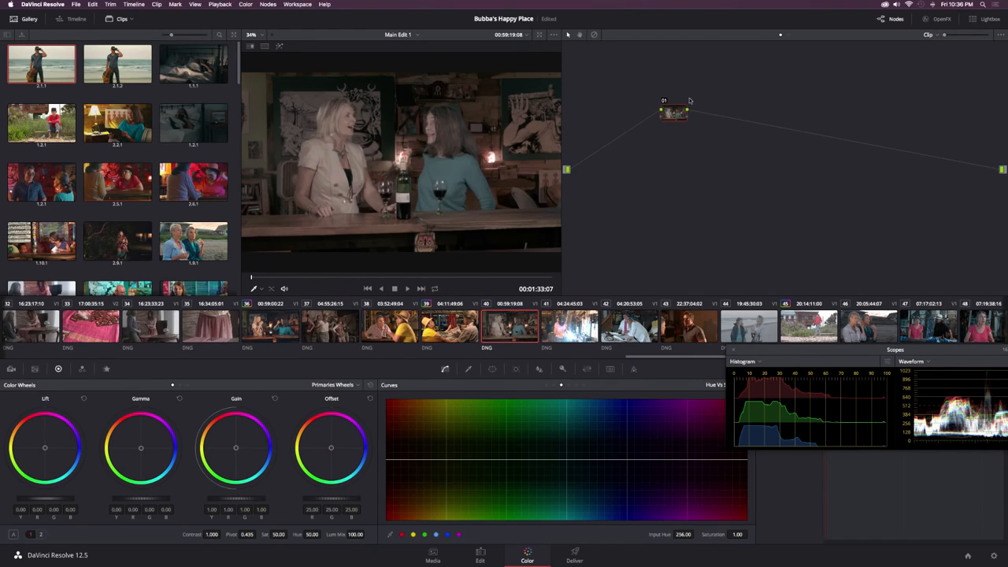
left_click_drag(667, 118, 627, 147)
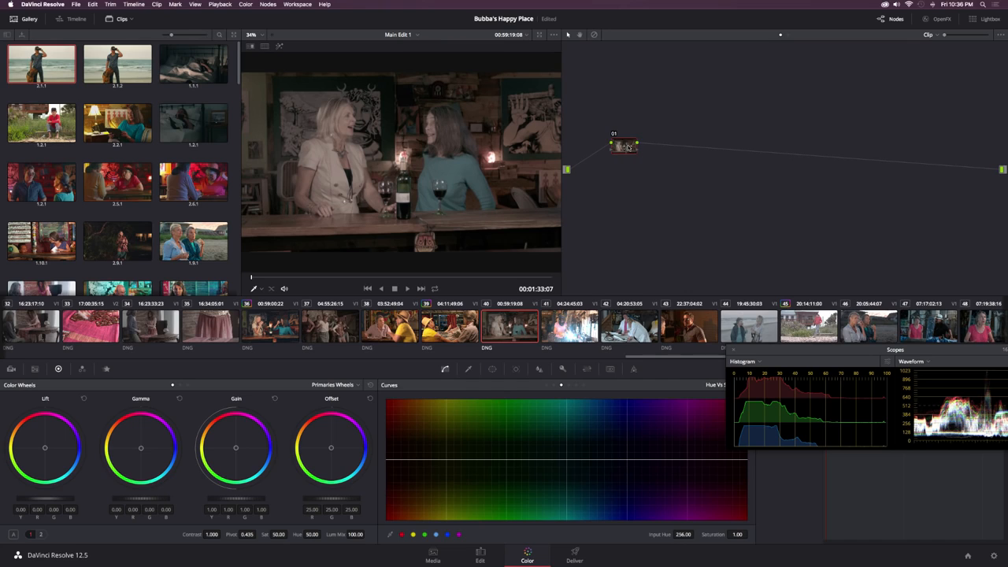
Step: Set the clip's Camera Raw footage to decode using Clip instead of the project settings
left_click(12, 369)
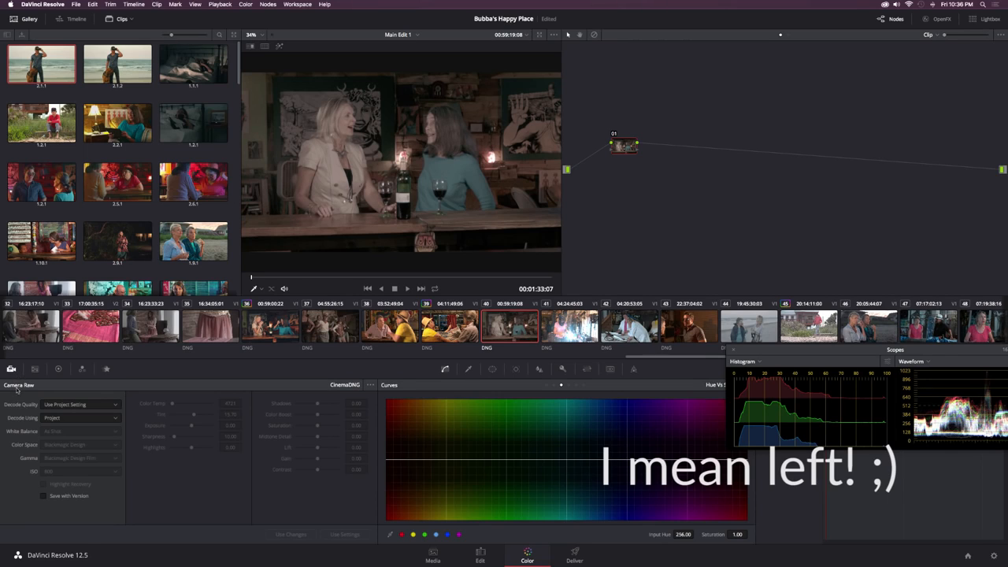
left_click(66, 418)
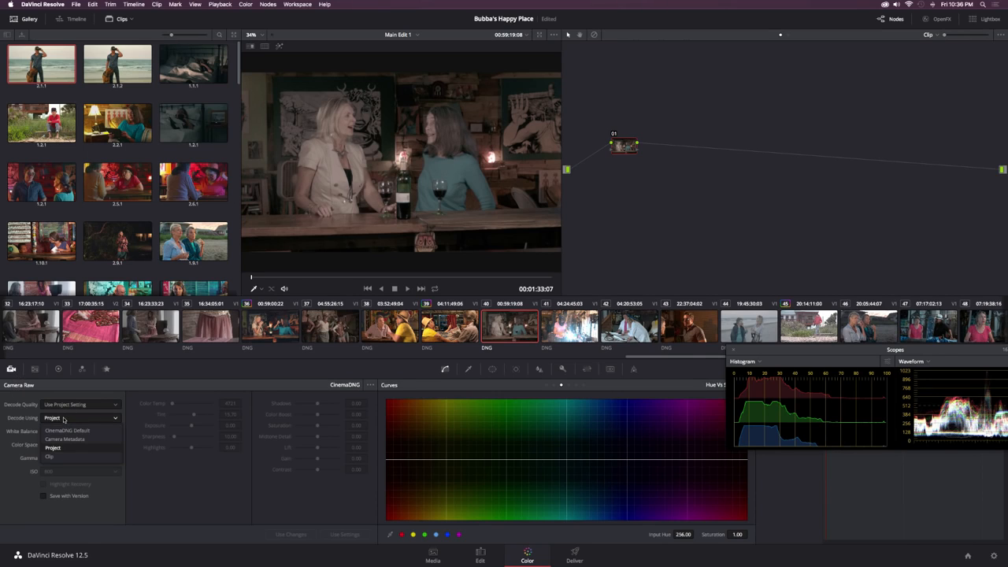
left_click(51, 457)
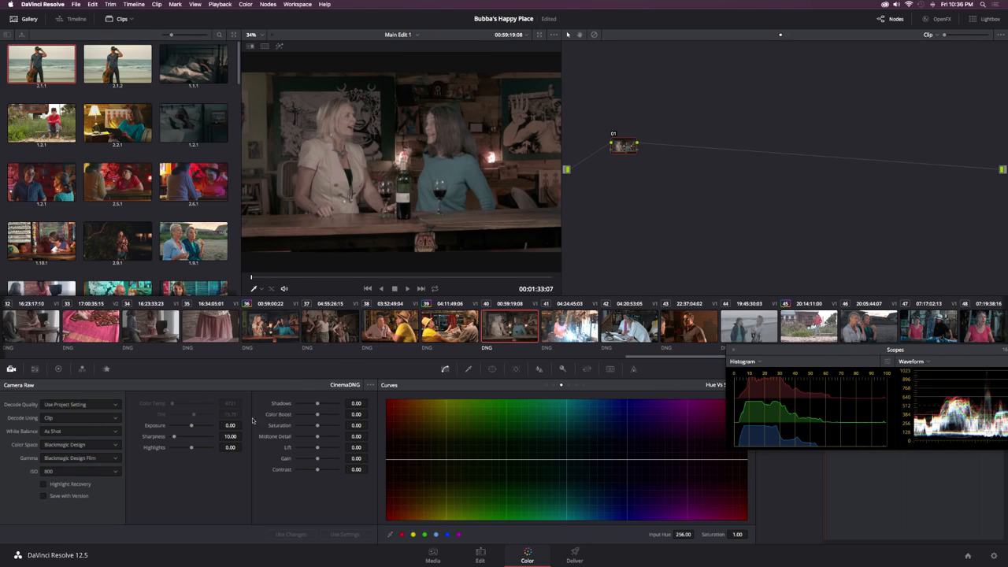
Step: Examine the ISO and white balance options in the clip's Camera Raw settings
left_click(61, 472)
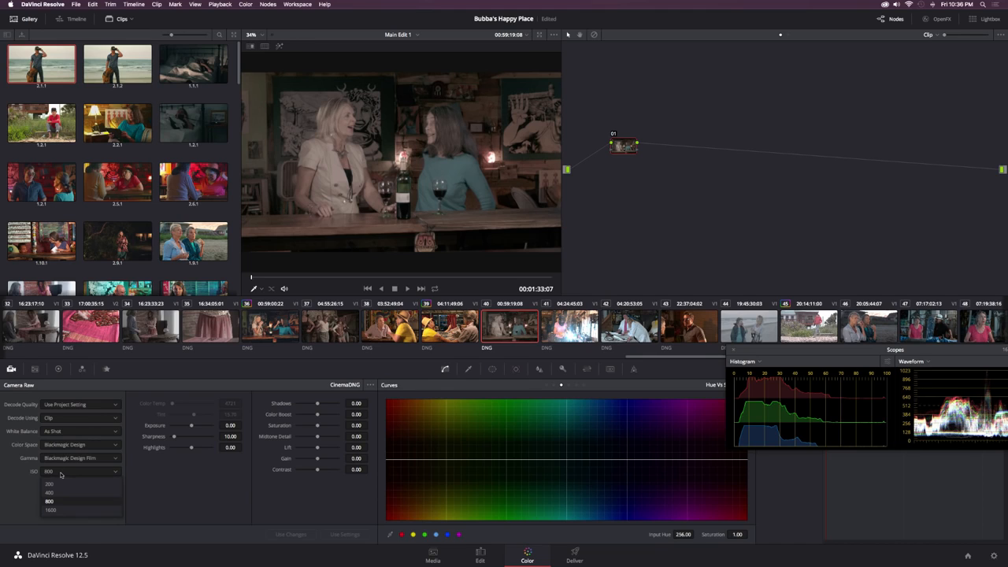
left_click(157, 499)
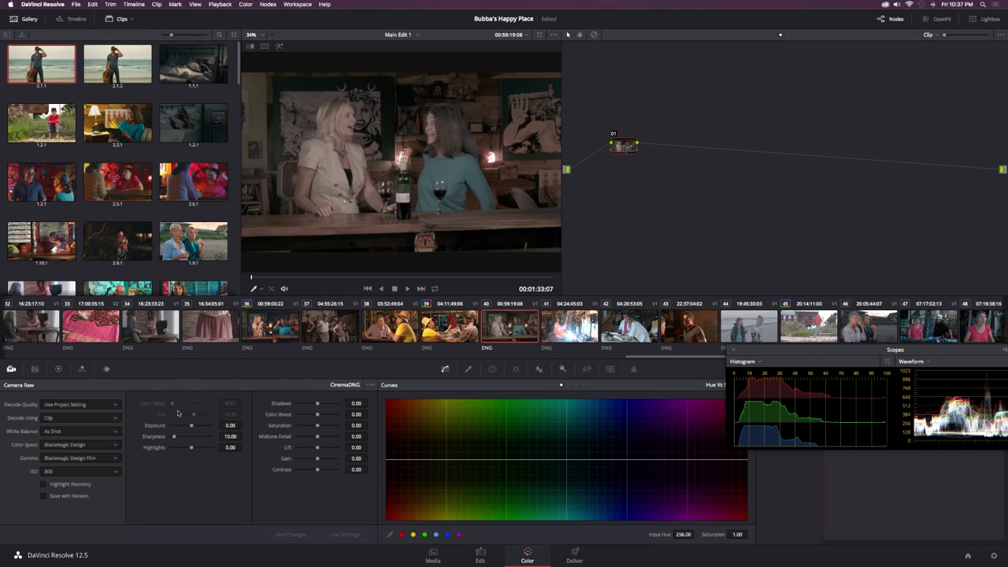
left_click(103, 430)
left_click(104, 432)
Step: Show the Color Match controls, then reopen the Main Edit 1 timeline and return to grading its bar clip
left_click(35, 369)
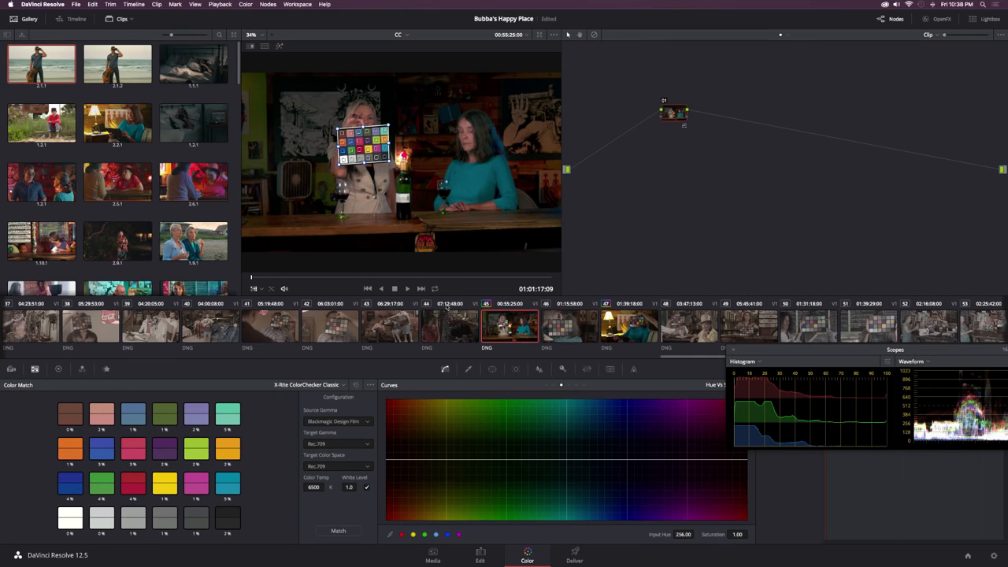
left_click(480, 553)
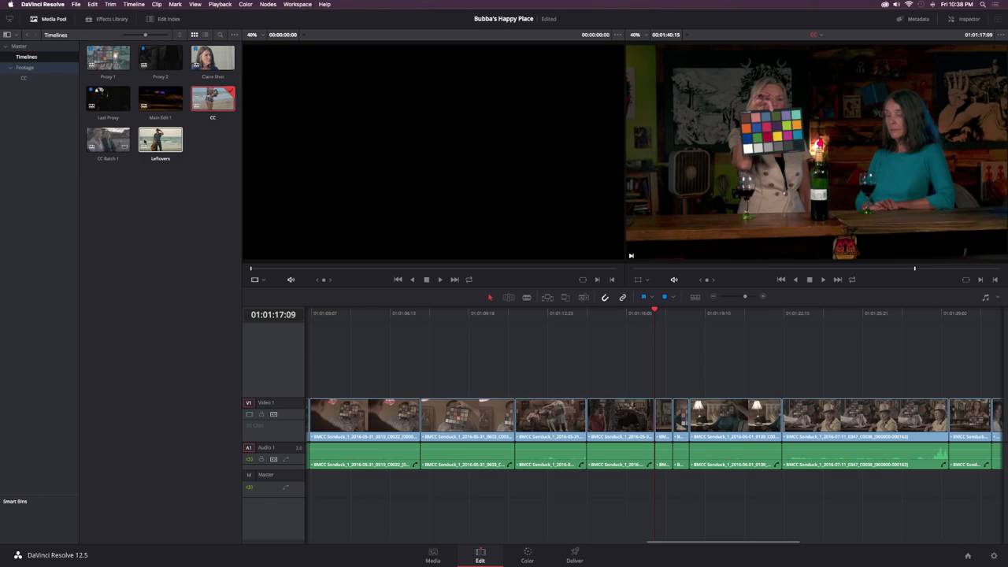
left_click(162, 98)
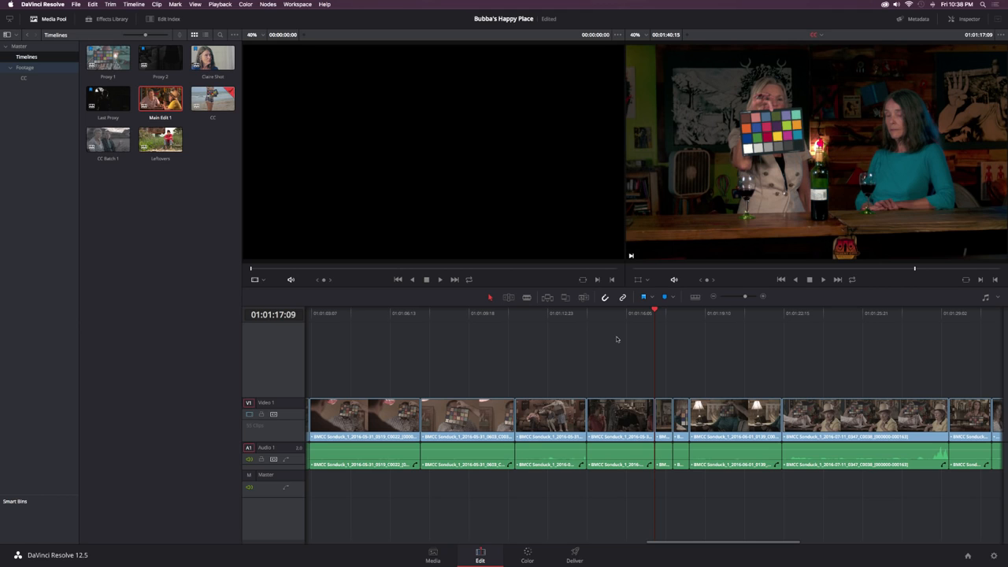
left_click(527, 554)
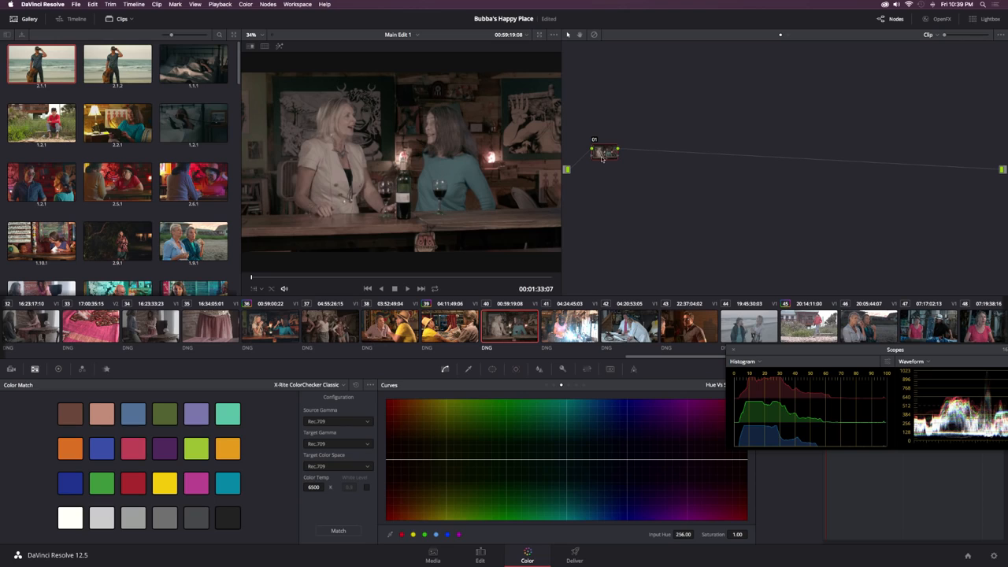
Step: Apply the Blackmagic Cinema Camera Film to Rec709 3D LUT to node 01 and compare the image with the node off and on
right_click(604, 153)
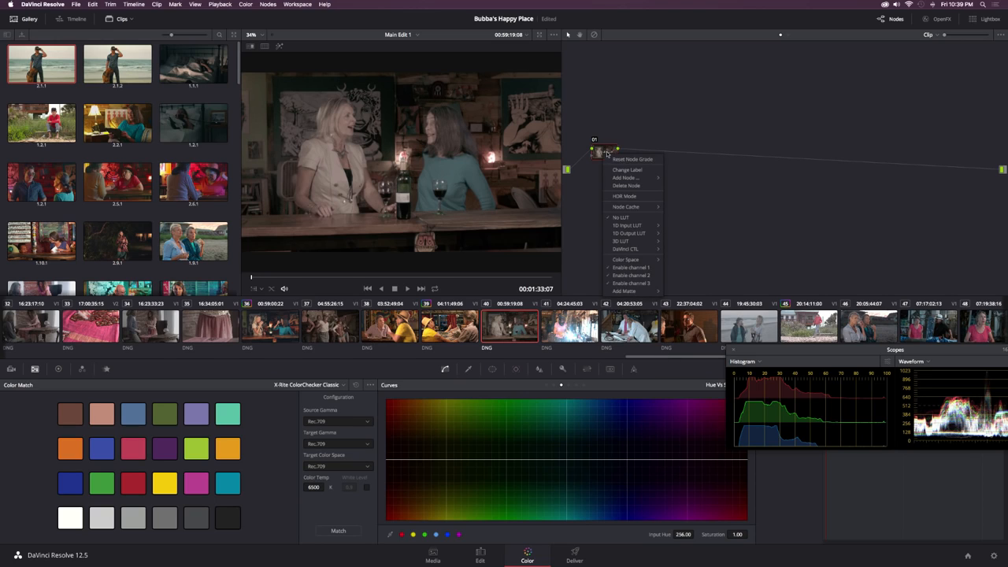
mouse_move(620, 241)
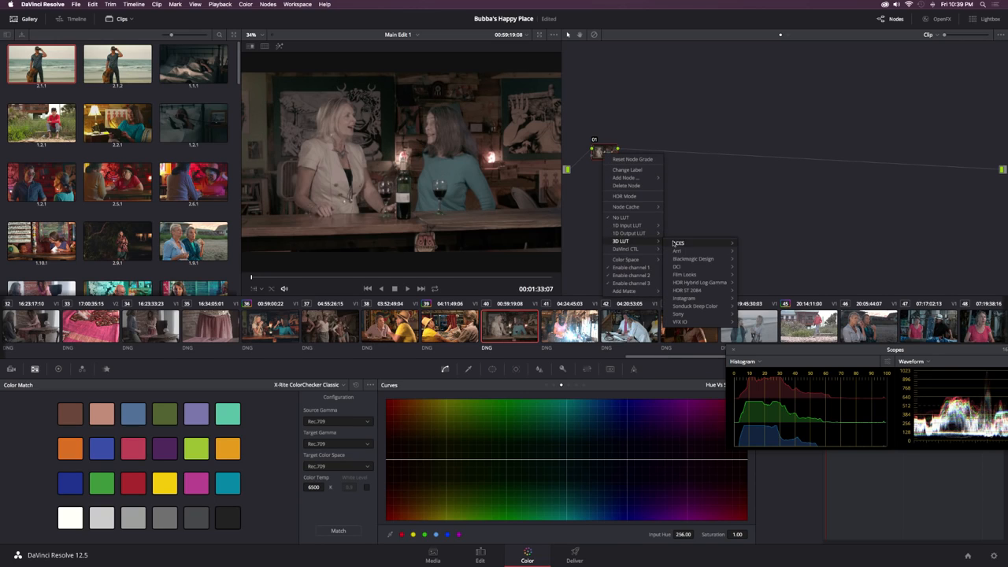
mouse_move(697, 260)
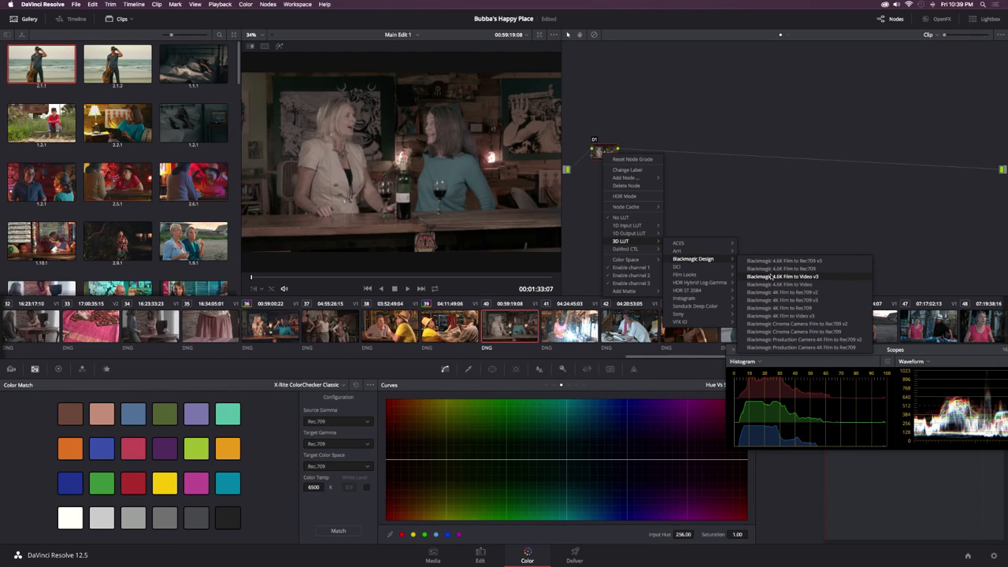
left_click(799, 334)
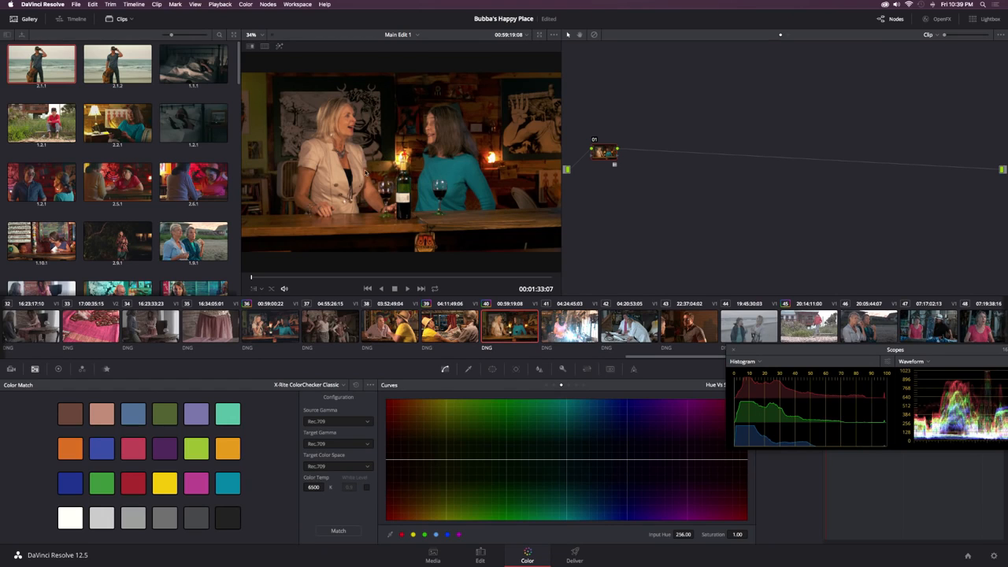
left_click(596, 142)
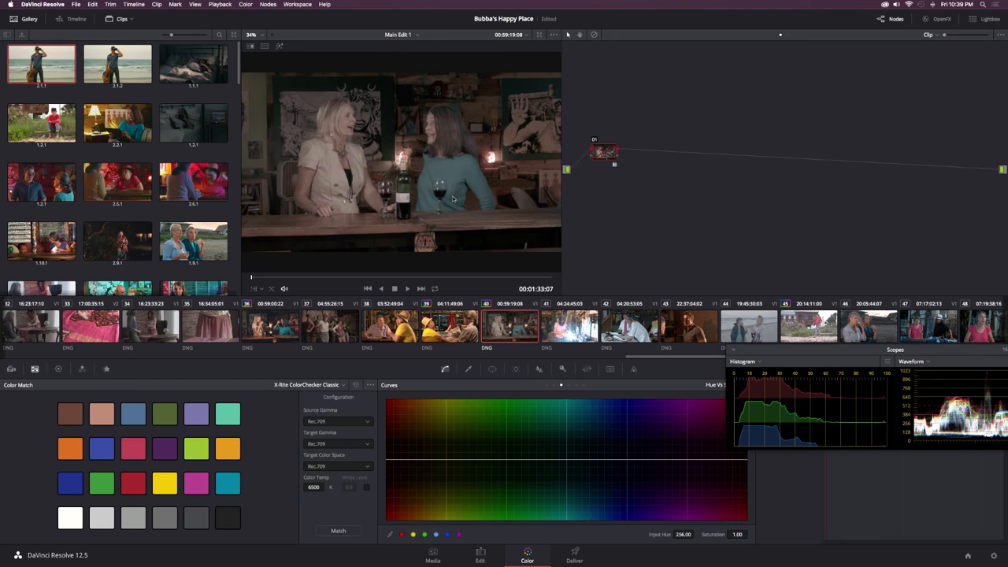
left_click(594, 141)
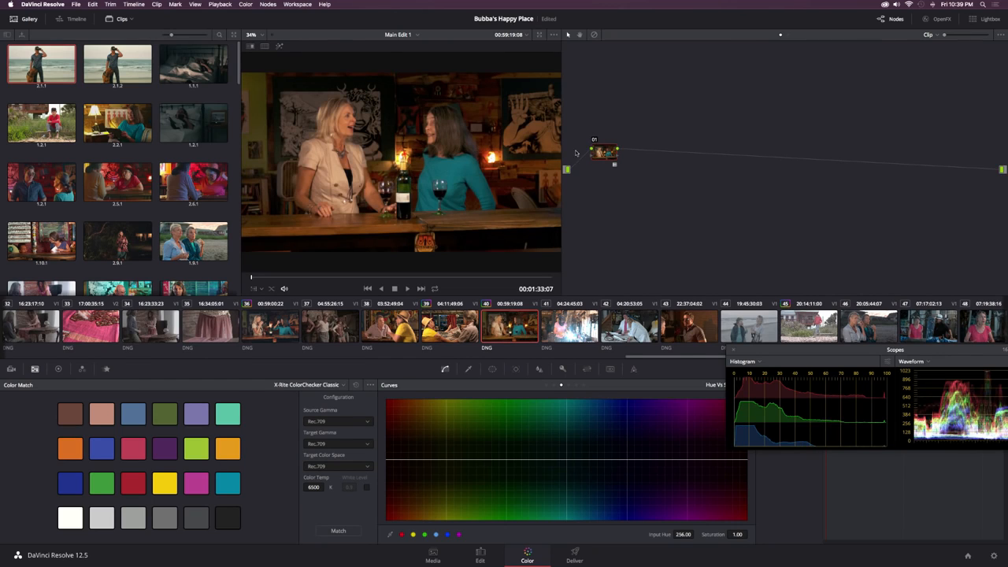
Step: Examine the 3D LUT collections available for node 01, including VFX IO and Blackmagic Design
right_click(604, 153)
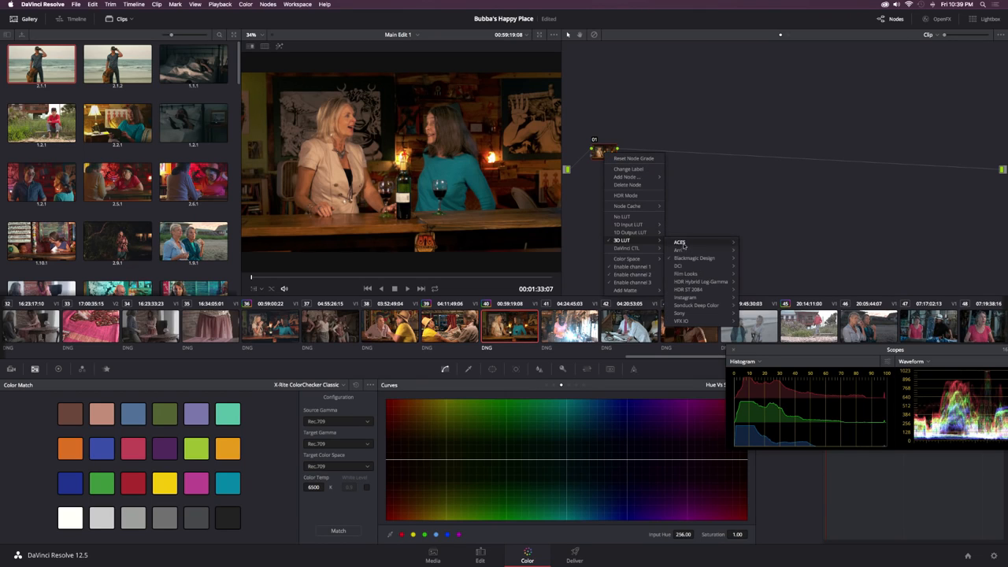
mouse_move(690, 321)
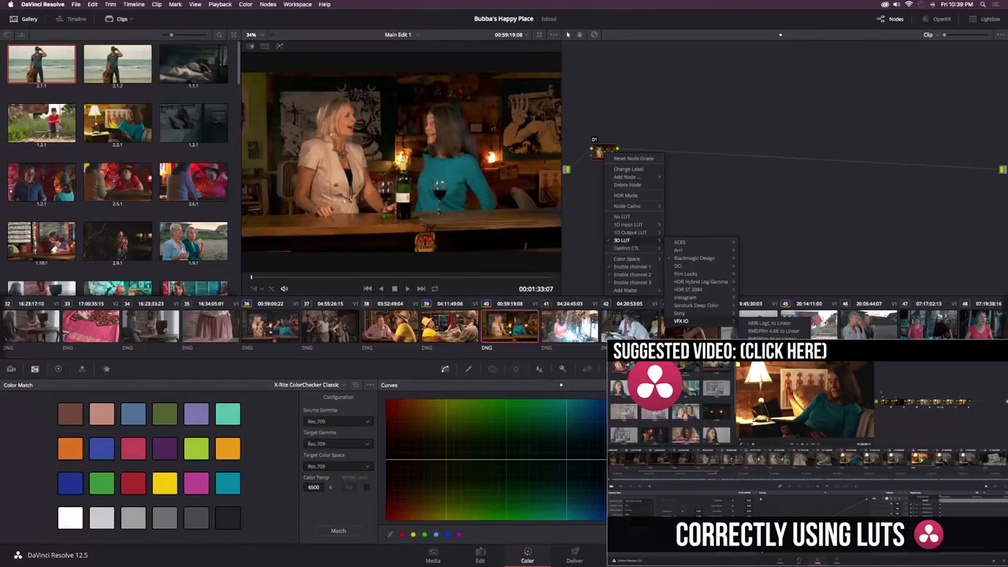
mouse_move(697, 259)
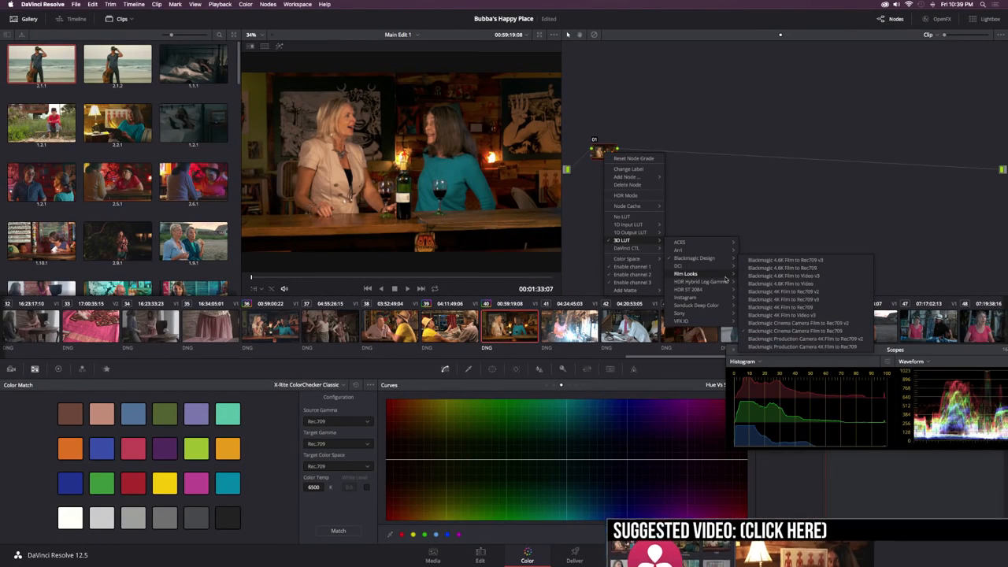
mouse_move(719, 271)
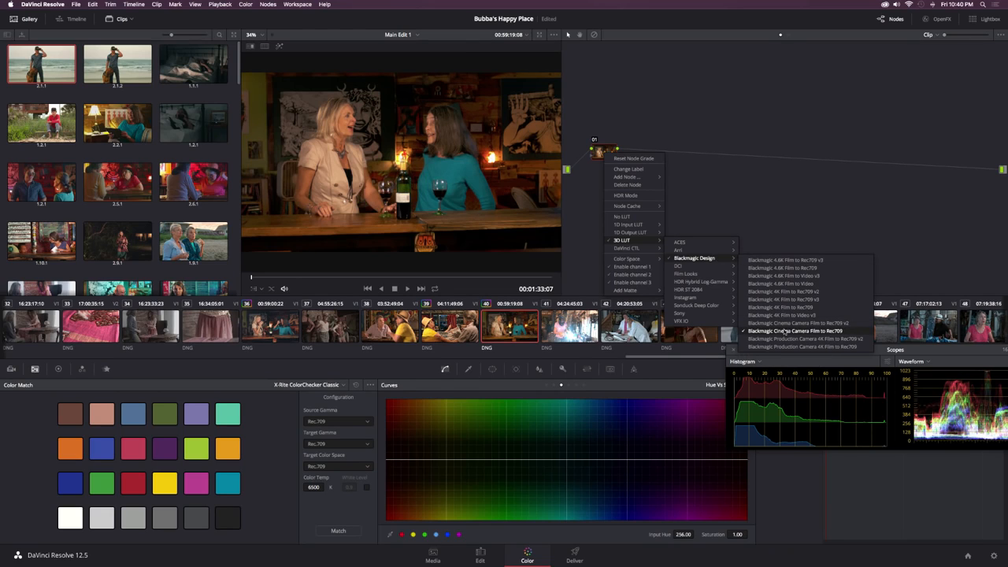
left_click(833, 332)
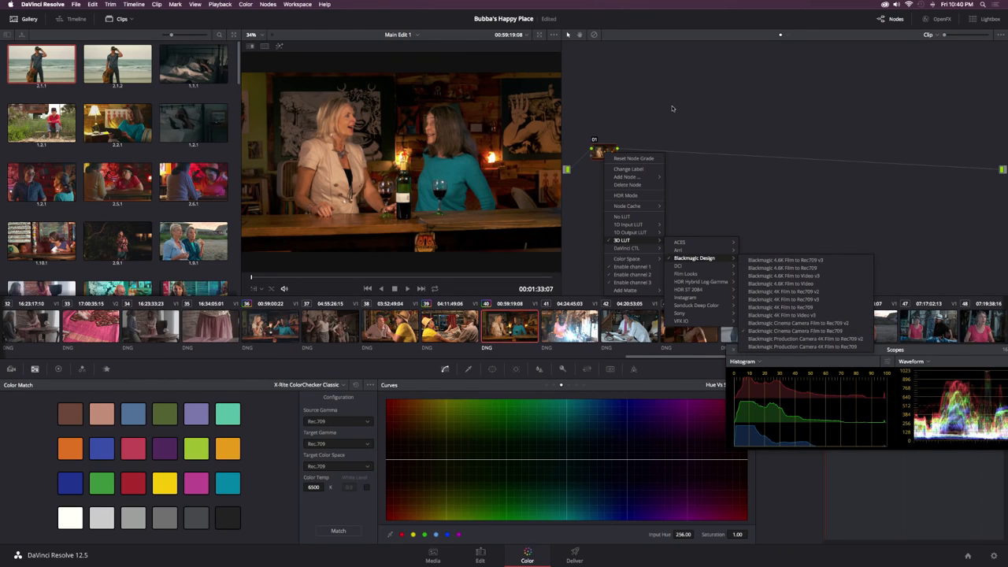
left_click(606, 105)
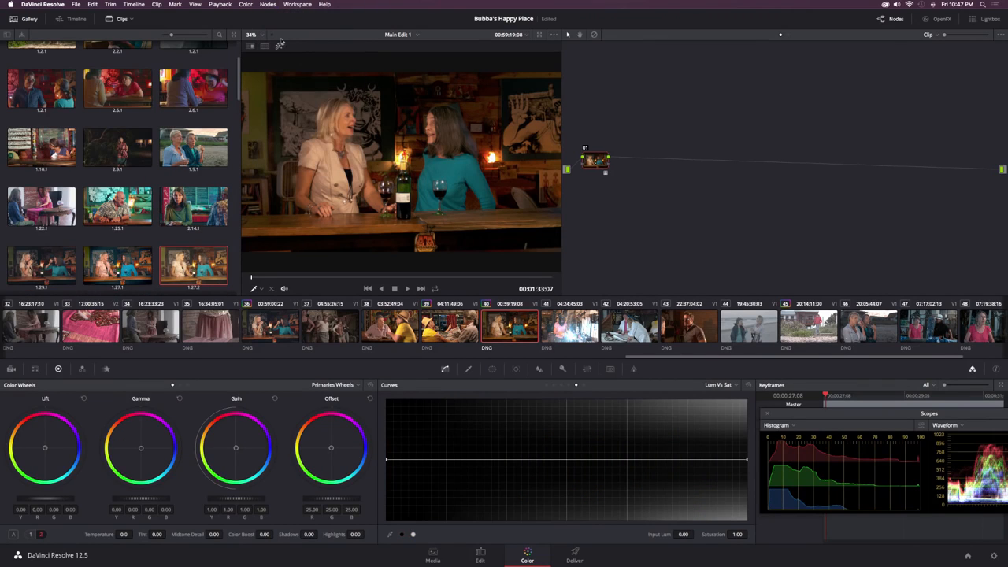
Step: Add a serial node after the LUT node and set its Lift to 0.02, Gamma to 0.01 and Gain to 1.16
left_click(268, 4)
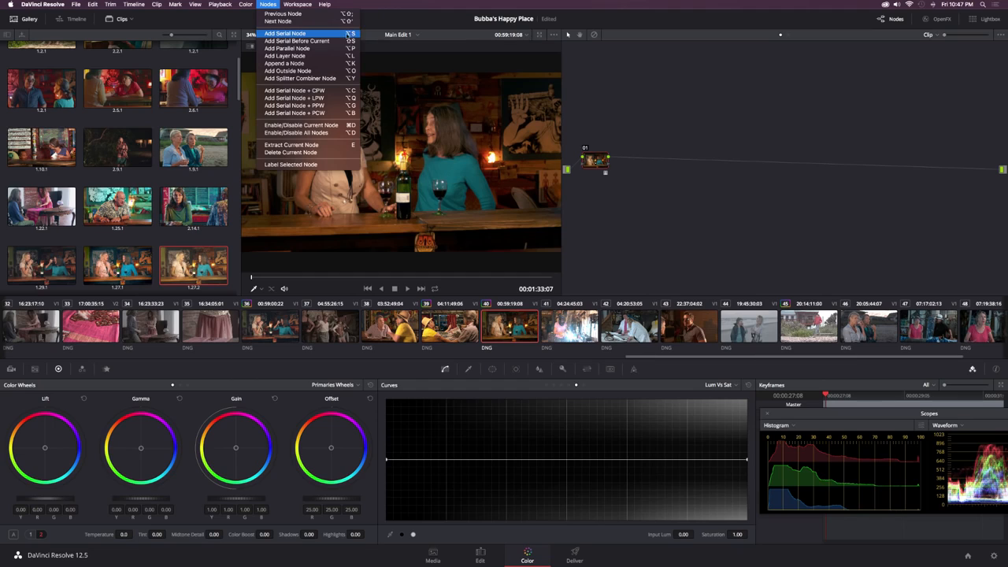
left_click(323, 34)
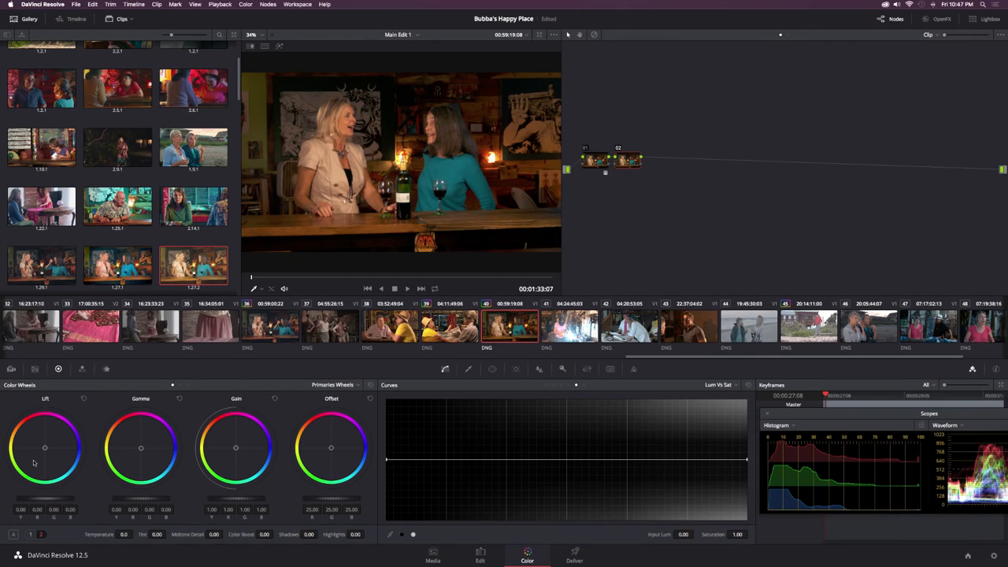
left_click_drag(43, 498, 50, 498)
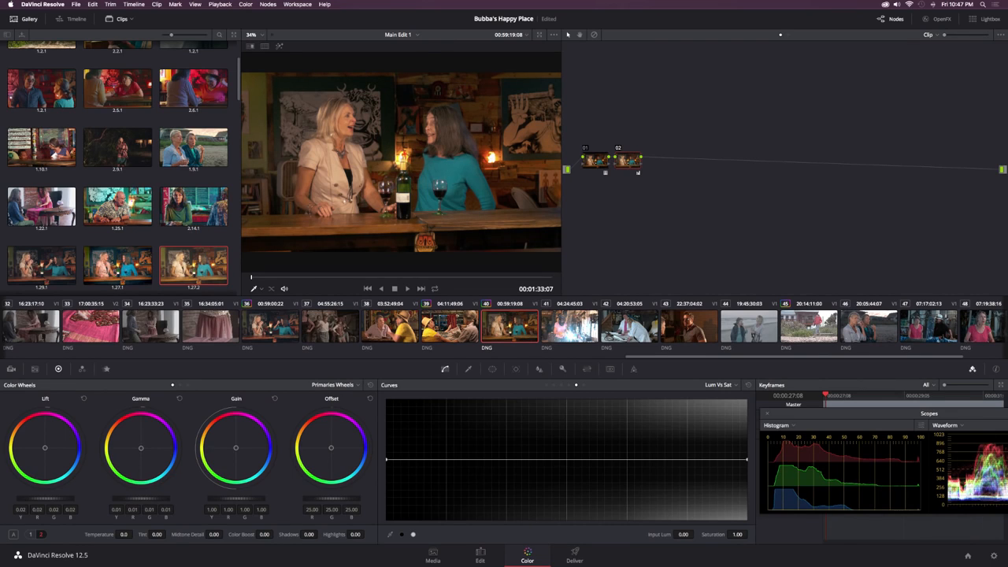
left_click_drag(236, 498, 254, 497)
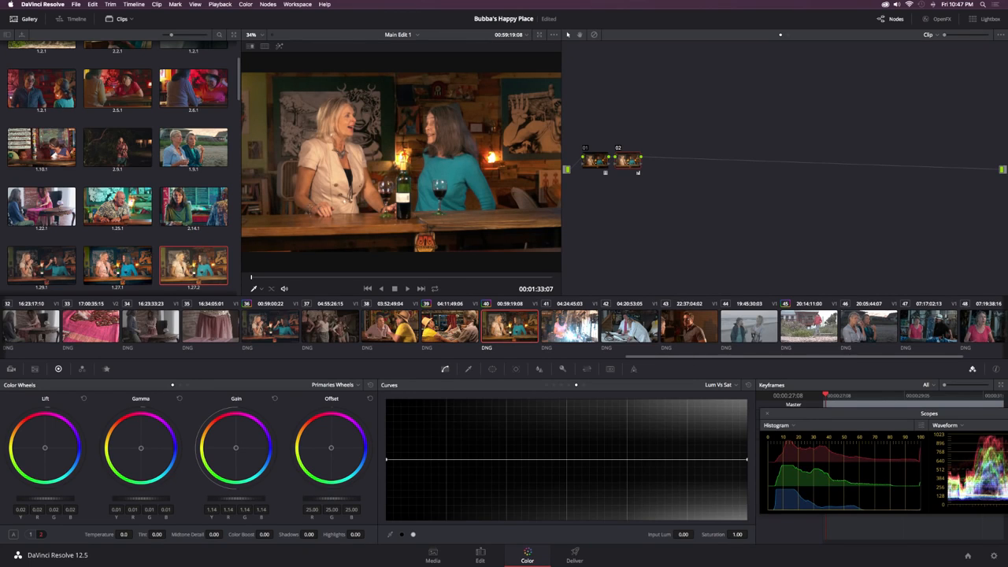
mouse_move(238, 501)
left_mouse_down()
mouse_move(251, 501)
mouse_move(241, 502)
left_mouse_up()
Step: Compare the image with node 02 off and on, and move the Scopes window so both graphs are fully in view
left_click(618, 148)
left_click(618, 149)
left_click_drag(822, 411, 779, 397)
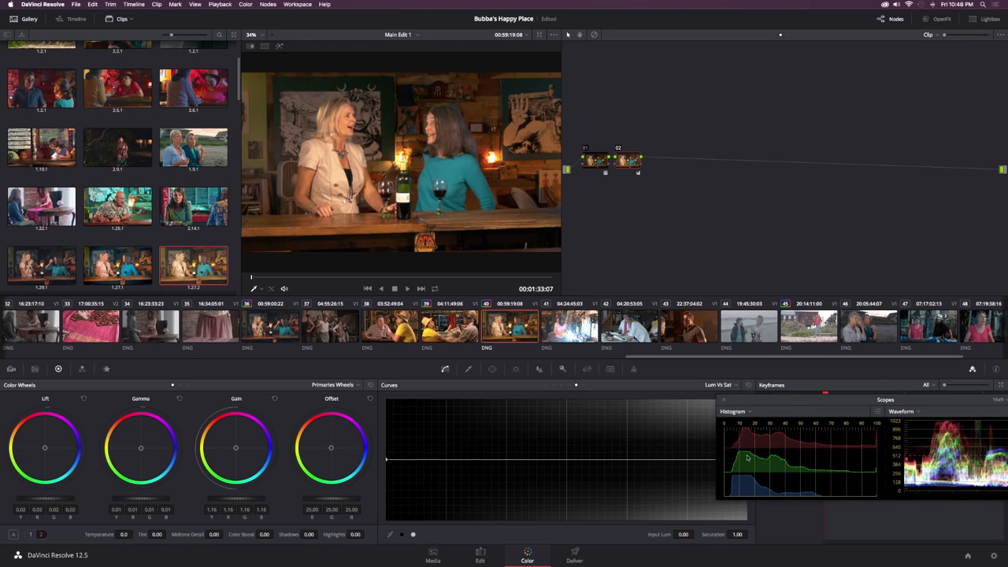
left_click_drag(847, 405, 770, 360)
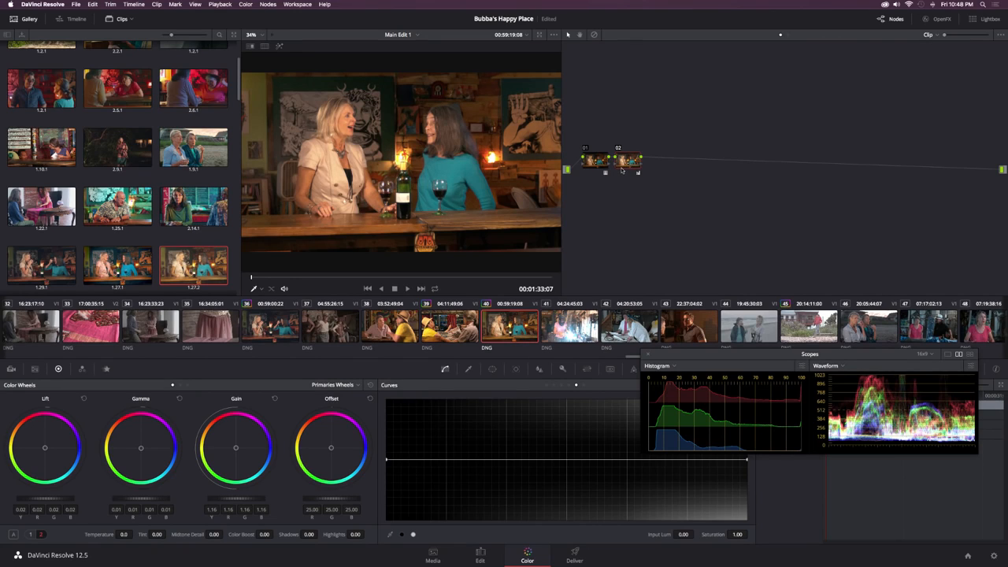
Step: Add a third serial node and shift its Lift balance towards blue, with red -0.04, green 0.01 and blue 0.03
key("alt+s")
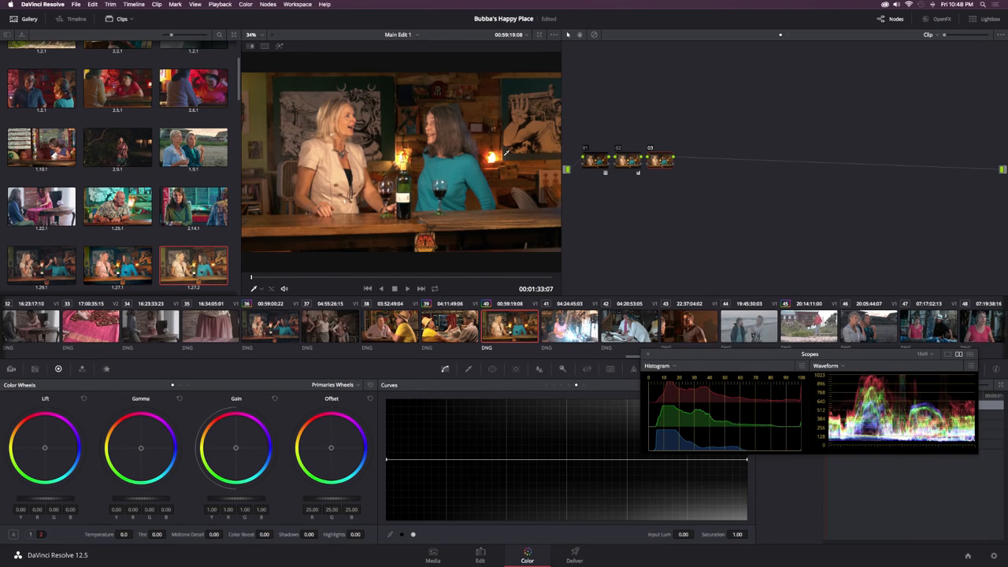
scroll(507, 152, "up", 1)
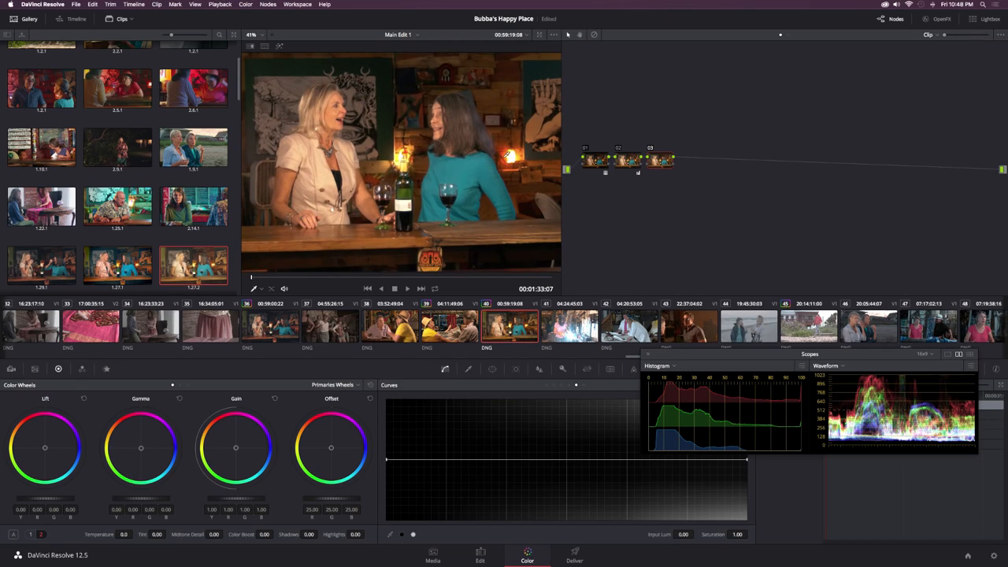
scroll(508, 154, "down", 1)
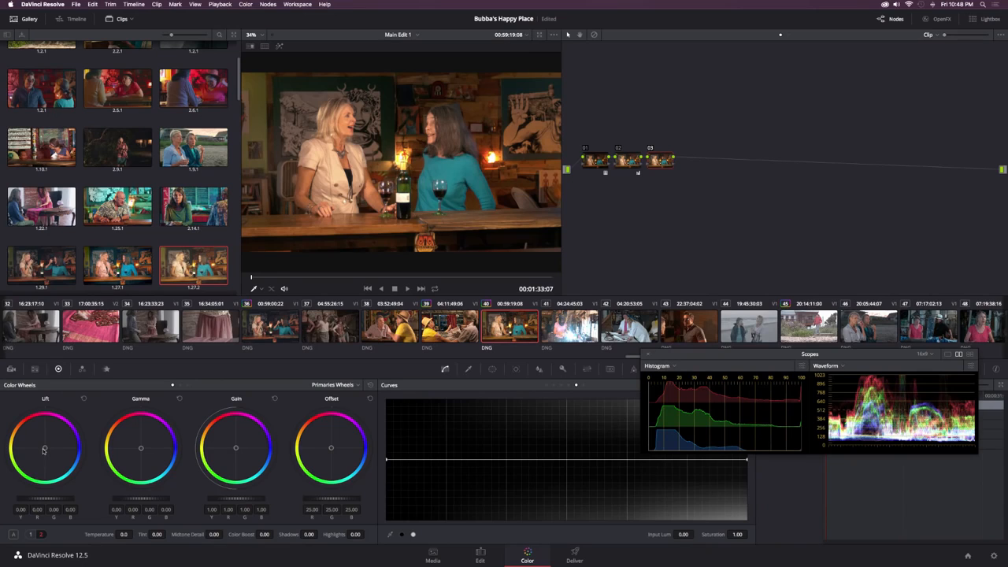
left_click_drag(45, 447, 46, 451)
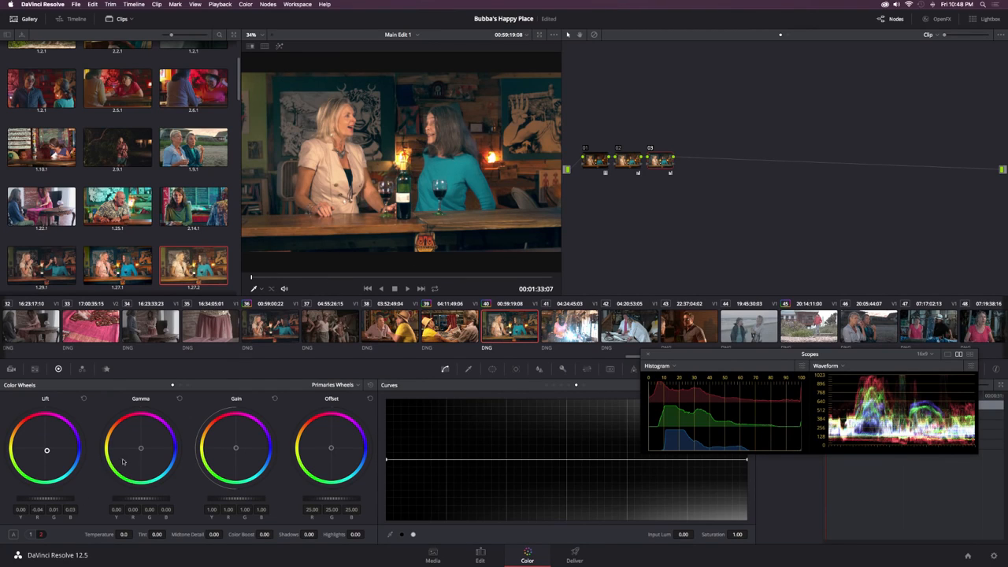
Step: On node 03, set Gamma red and blue to -0.01 and Gain to red 1.09, green 0.98, blue 0.95, comparing the node off and on
left_click_drag(141, 448, 138, 450)
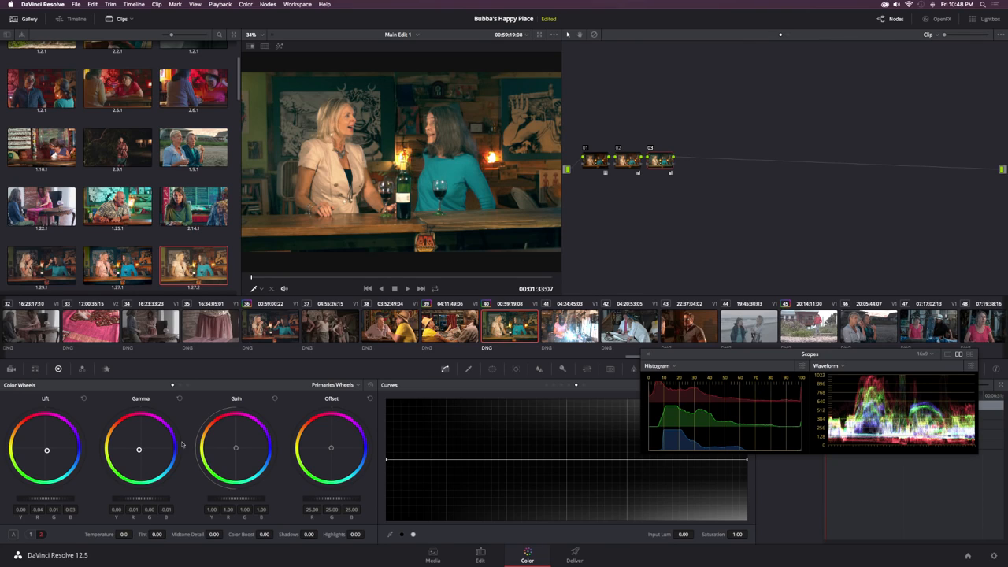
left_click_drag(236, 449, 235, 446)
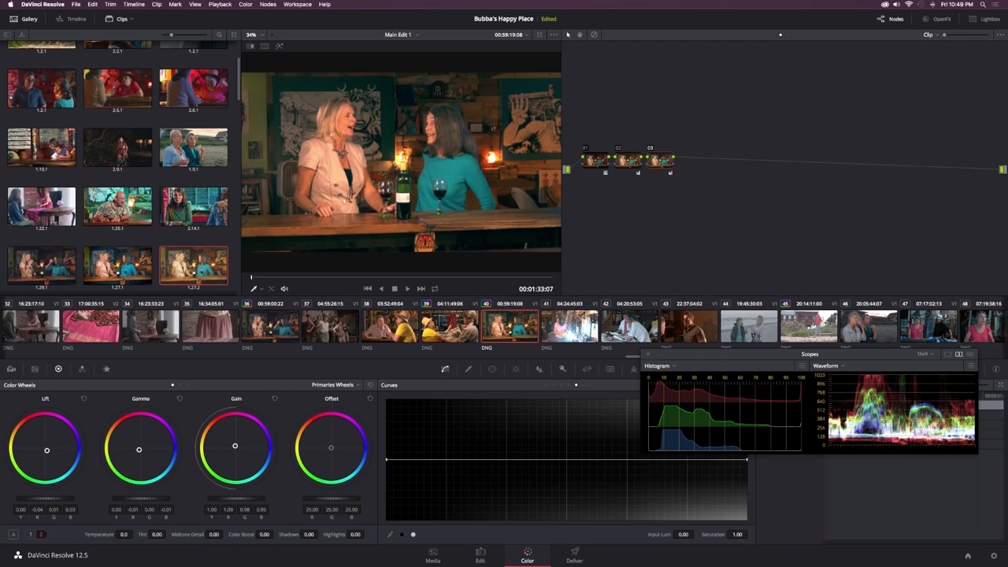
left_click(651, 148)
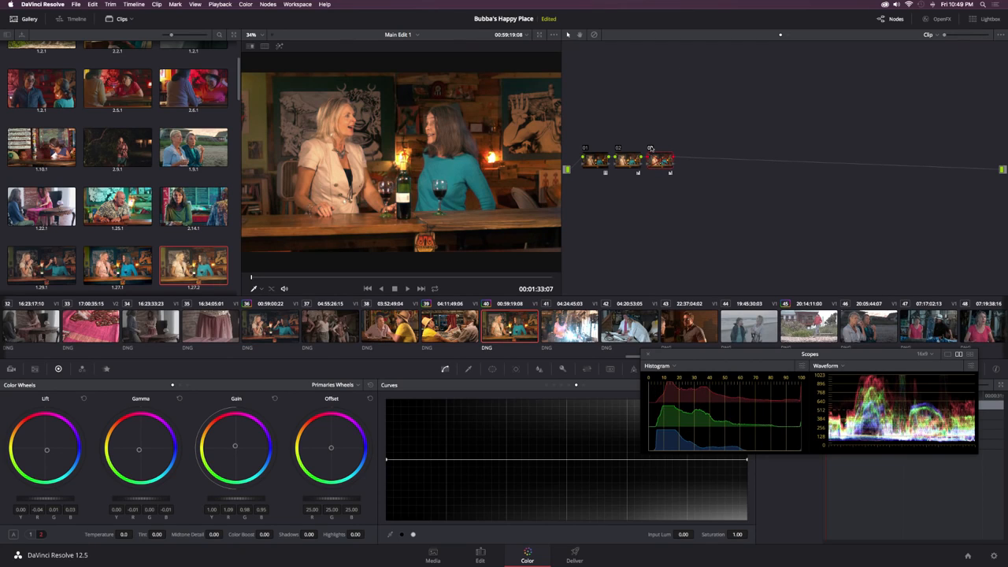
left_click(650, 148)
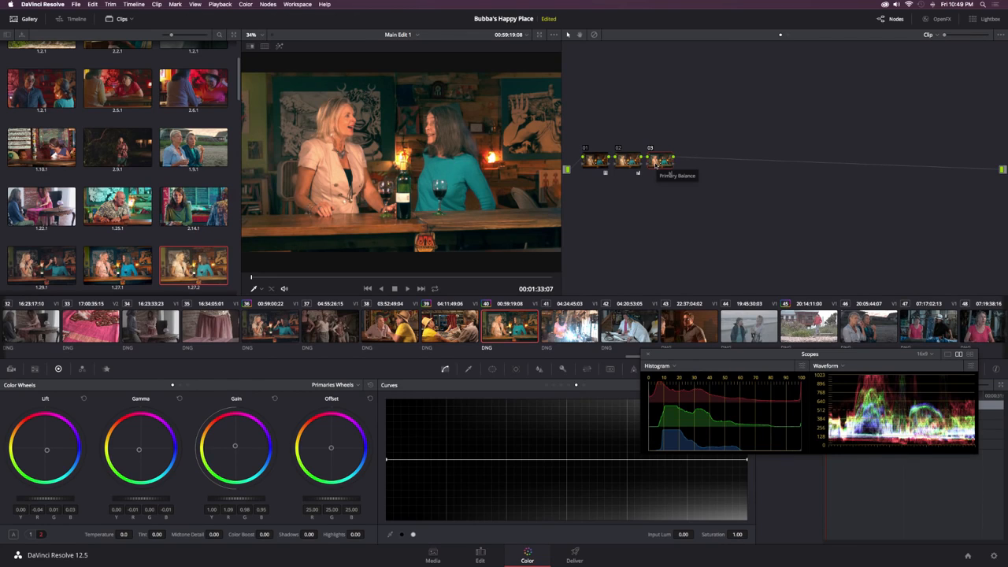
Step: Add a fourth serial node, set its Temperature to -690.0 and Tint to 27.50, and compare the image with it off and on
key("alt+s")
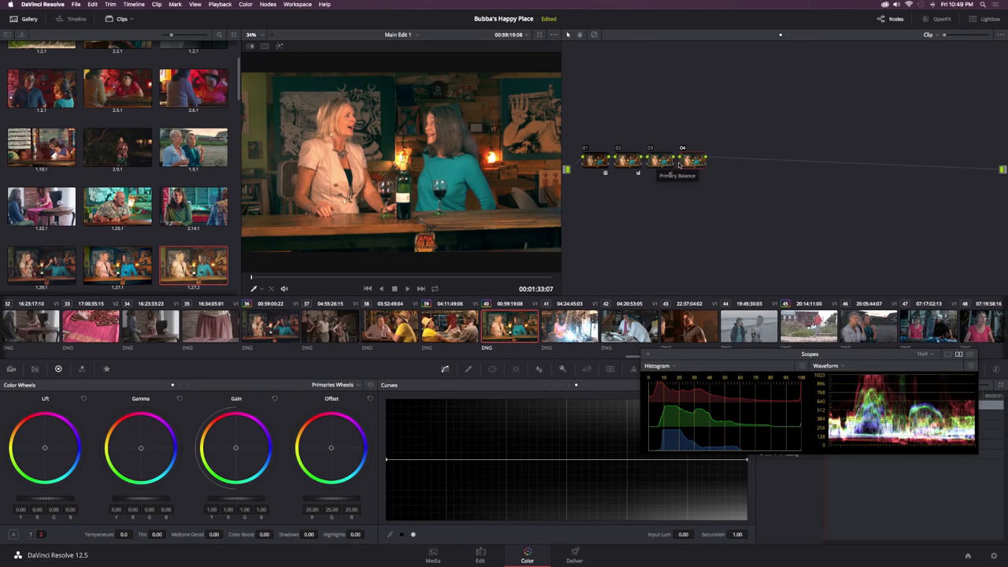
left_click(30, 535)
left_click(41, 535)
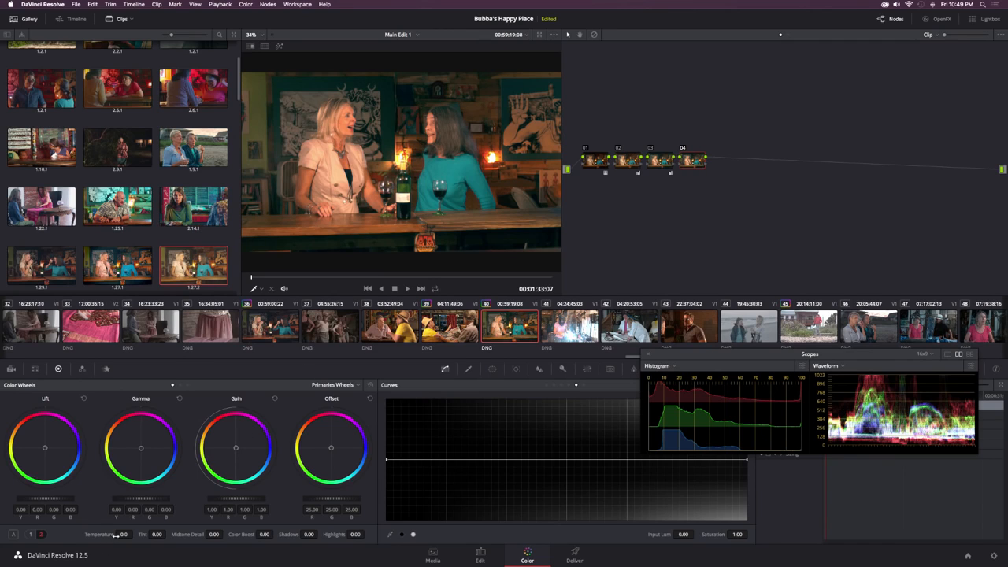
mouse_move(135, 535)
left_mouse_down()
mouse_move(108, 535)
mouse_move(121, 534)
left_mouse_up()
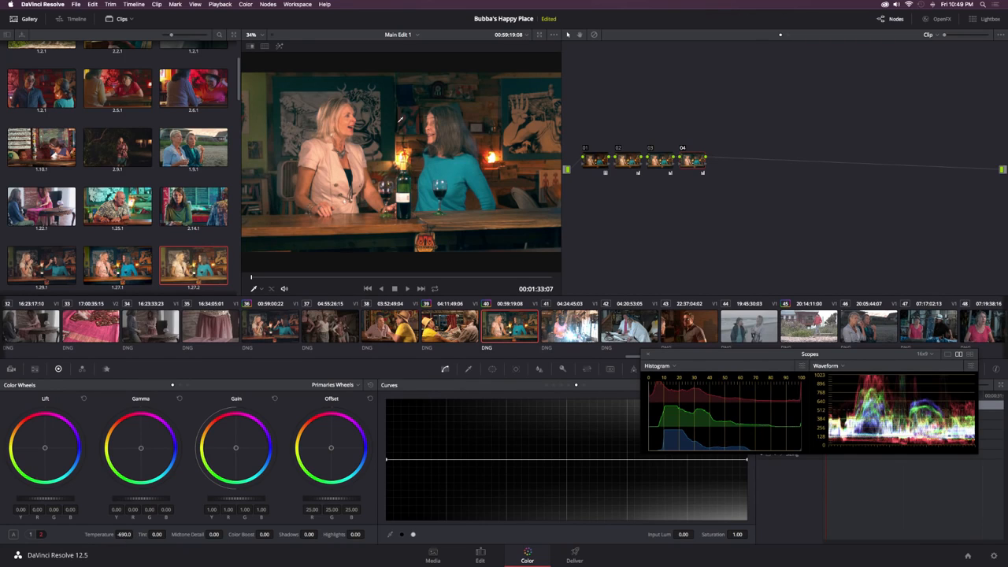
left_click(683, 149)
left_click(684, 149)
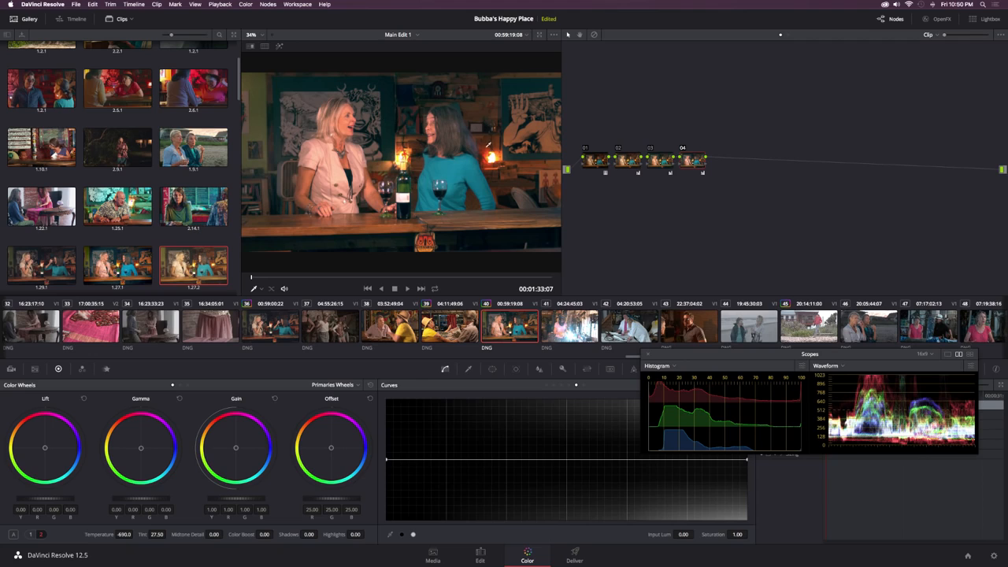
left_click(682, 149)
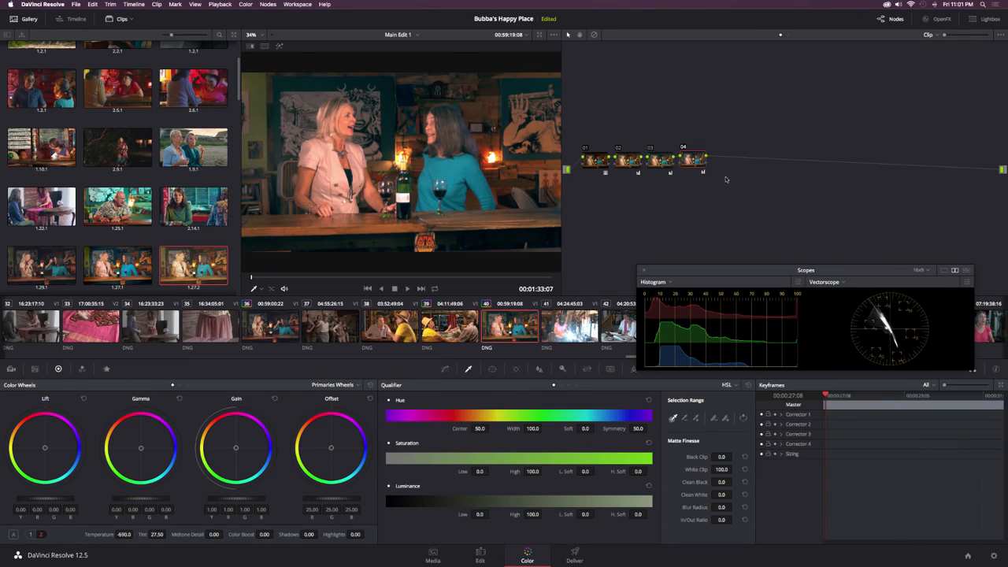
Step: Add a fifth serial node and a layer node beneath it, joined through a Layer Mixer
key("alt+s")
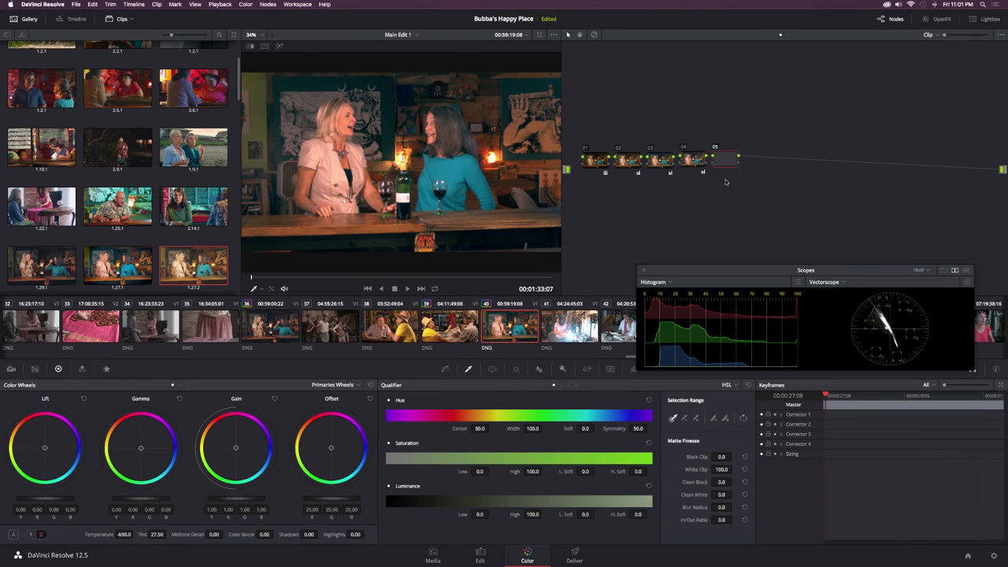
left_click(268, 4)
left_click(285, 56)
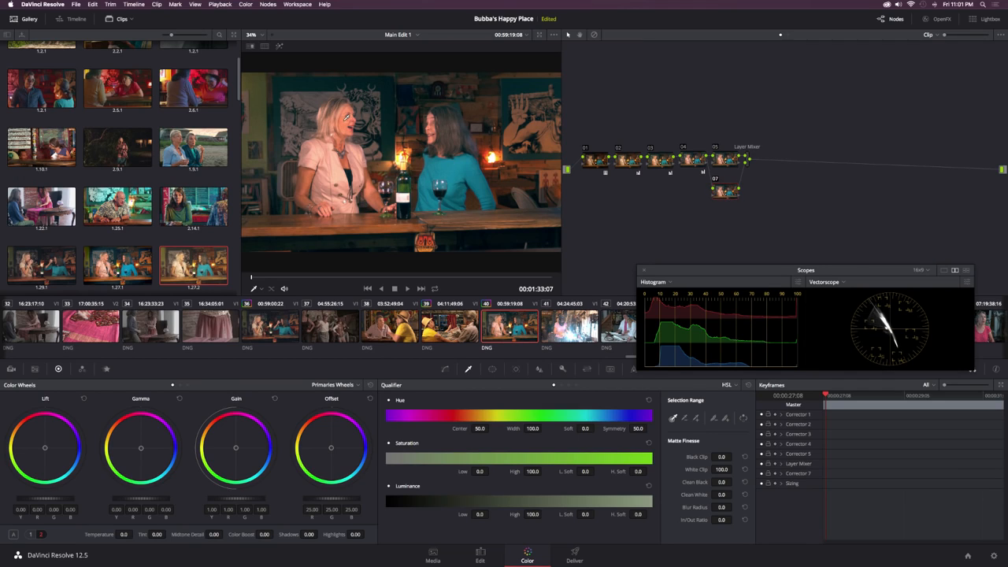
Step: Qualify the blonde woman's skin on node 07, with hue width 5.1, Blur Radius 15.6 and Black Clip 6.6, checking the highlighted selection
left_click(489, 117)
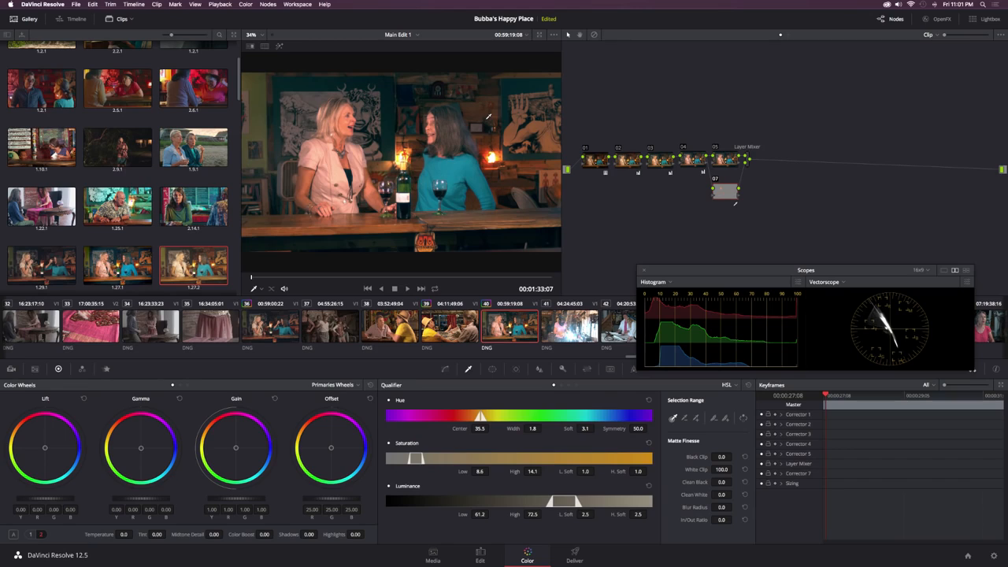
key("shift+h")
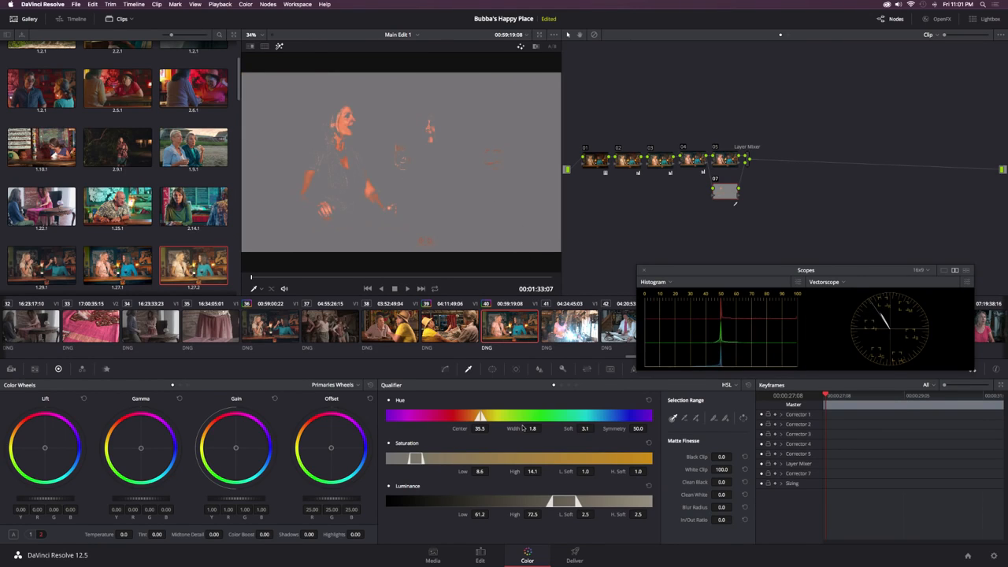
left_click_drag(523, 428, 543, 427)
left_click_drag(531, 428, 543, 427)
left_click_drag(722, 508, 735, 507)
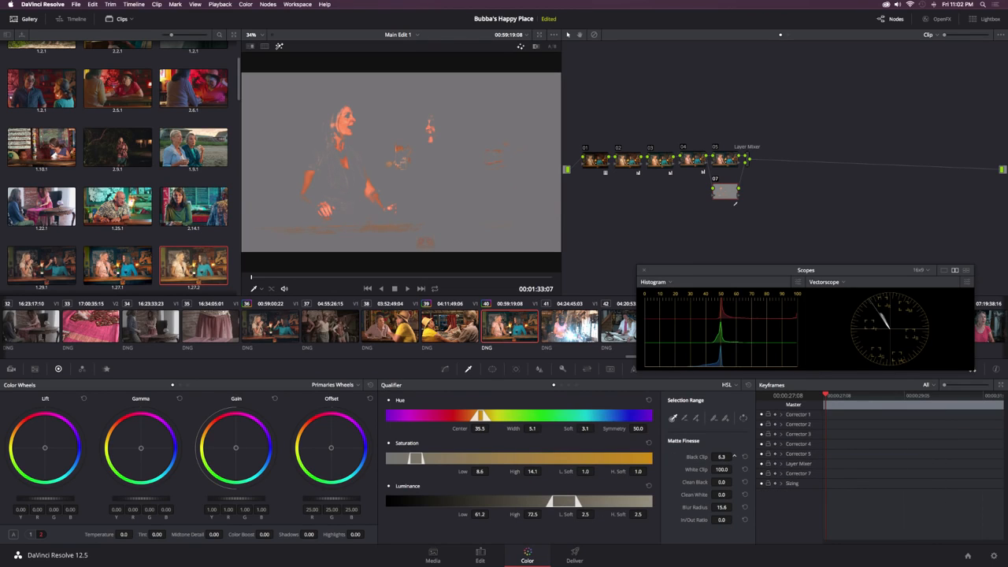
left_click_drag(734, 457, 733, 457)
key("shift+h")
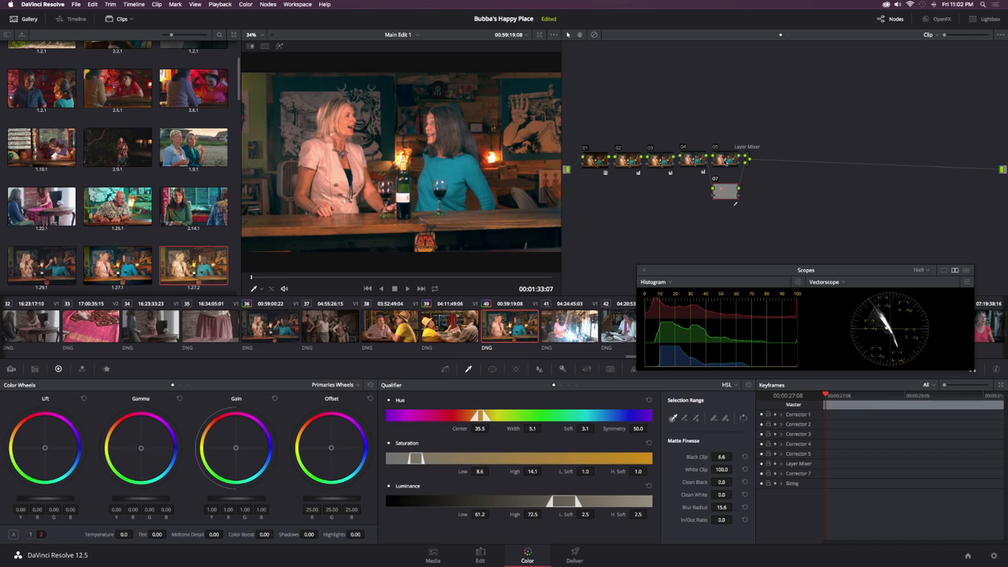
Step: Set Color Boost on node 05 to 26.00
left_click(724, 159)
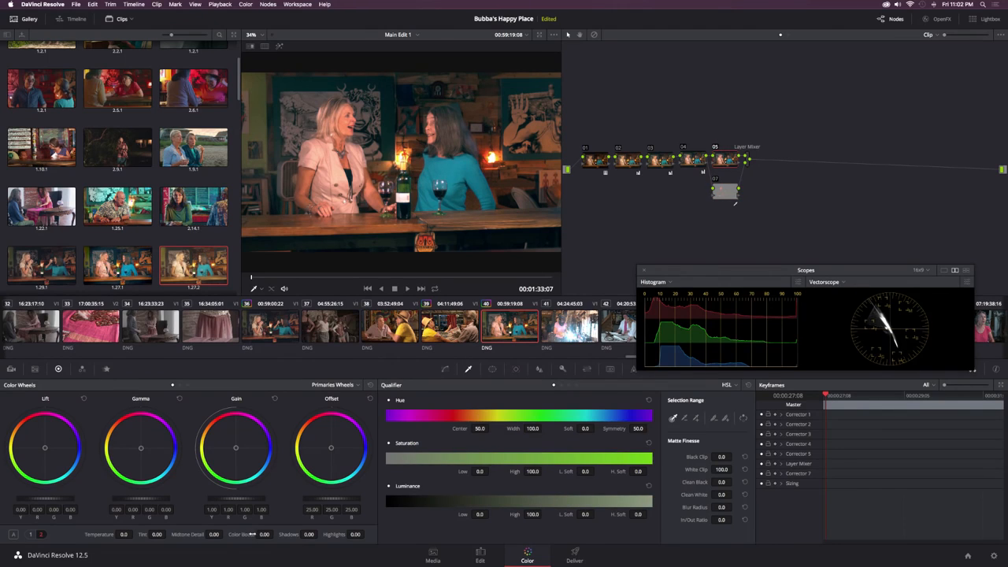
mouse_move(275, 534)
left_mouse_down()
mouse_move(265, 534)
mouse_move(275, 534)
left_mouse_up()
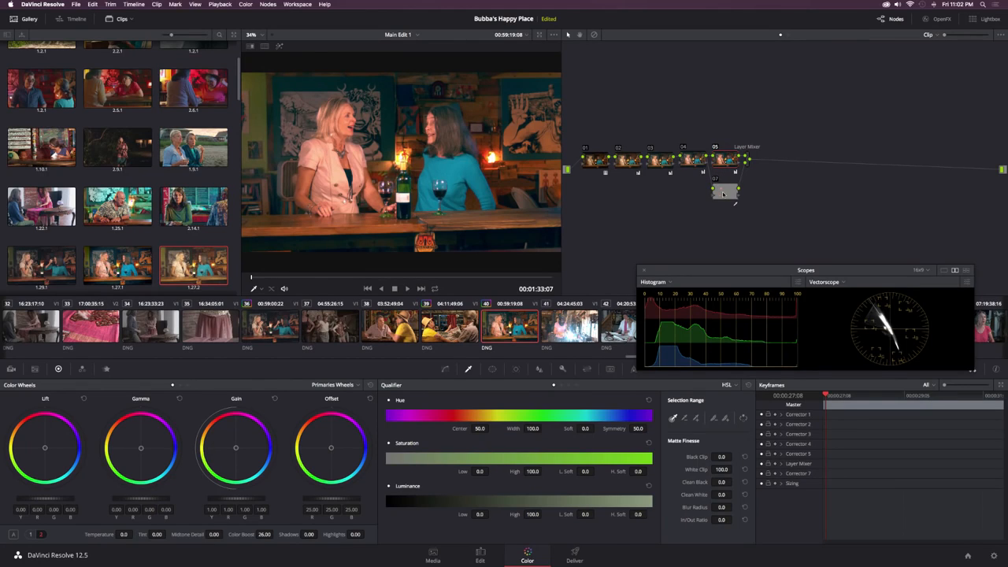
Step: Delete skin-qualifier node 07 to view the image without it, and undo the deletion
left_click(723, 194)
key("Delete")
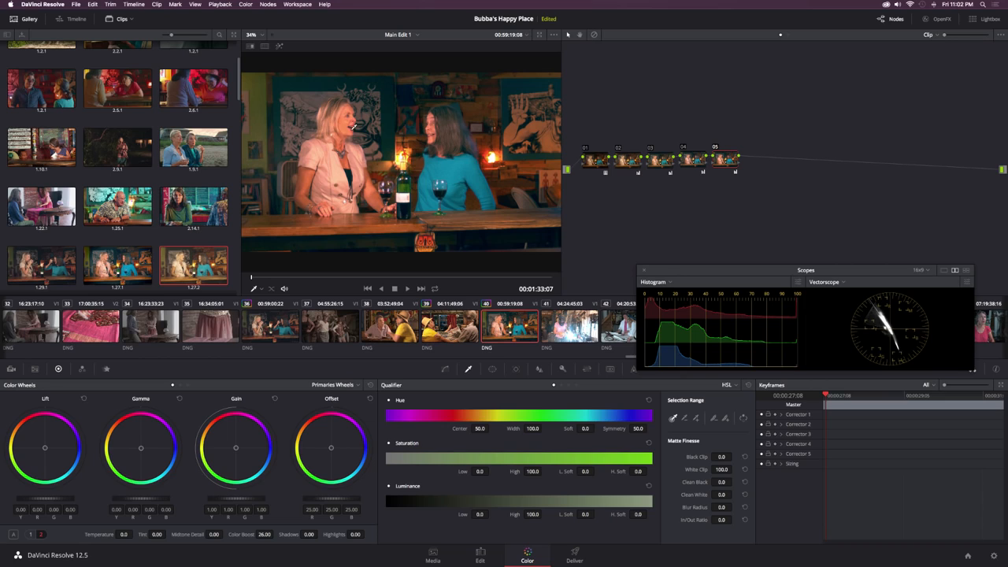
key("super+z")
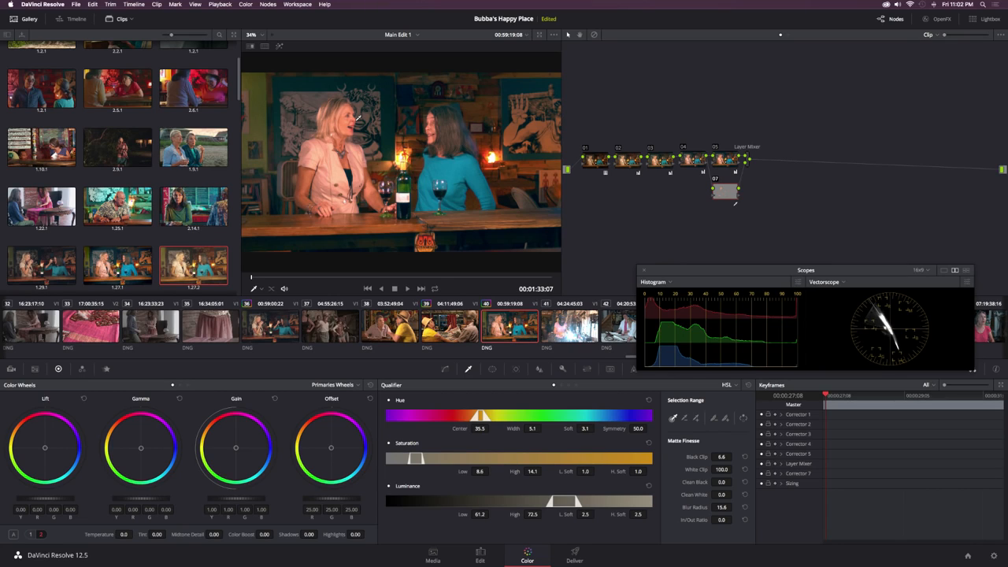
Step: Raise the Midtone Detail of node 05 to 63.50
left_click(722, 162)
left_click(697, 160)
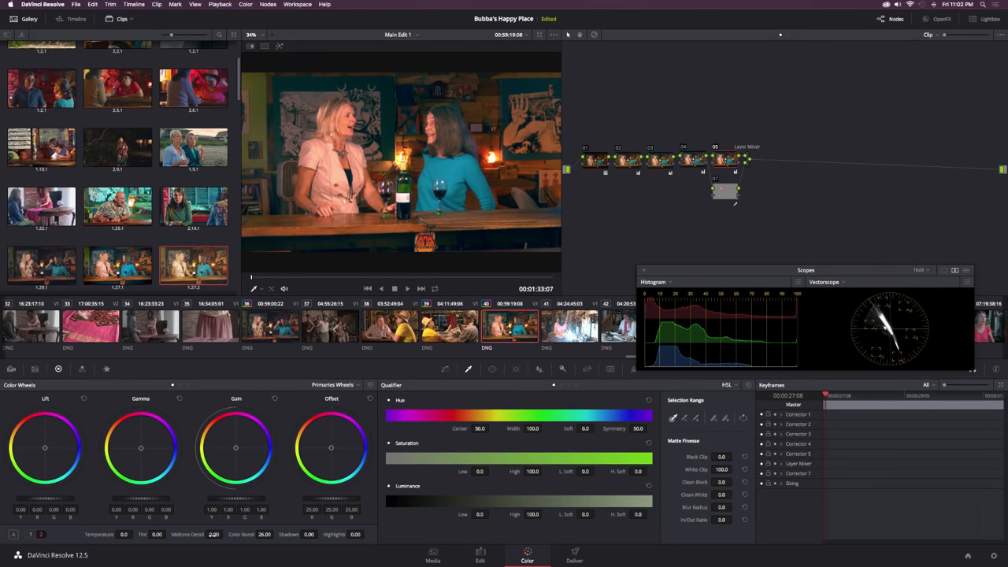
mouse_move(217, 535)
left_mouse_down()
mouse_move(251, 535)
mouse_move(233, 535)
left_mouse_up()
Step: Add a serial node after the Layer Mixer and place control points for the main colours on its Hue Vs Sat curve
left_click(748, 160)
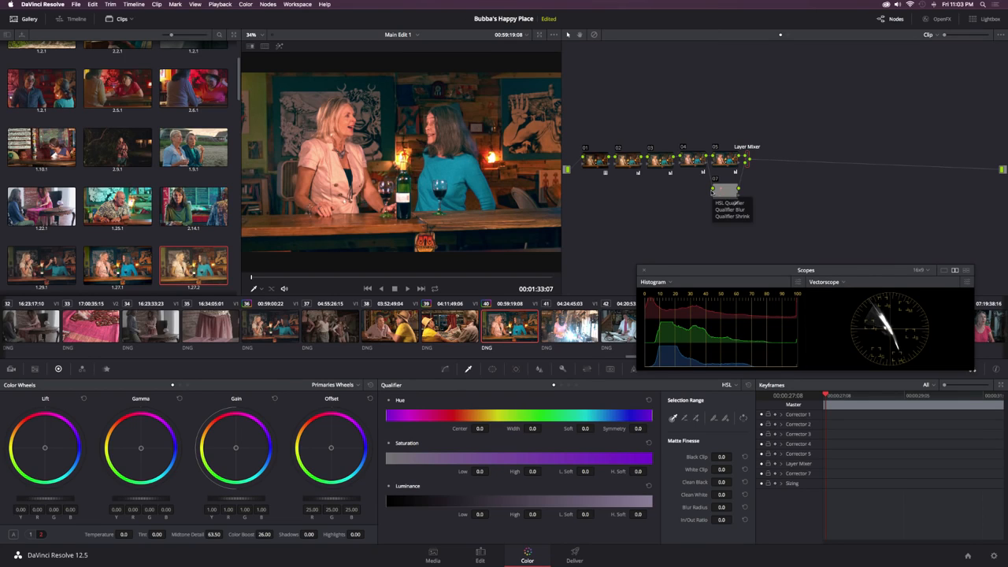
key("alt+s")
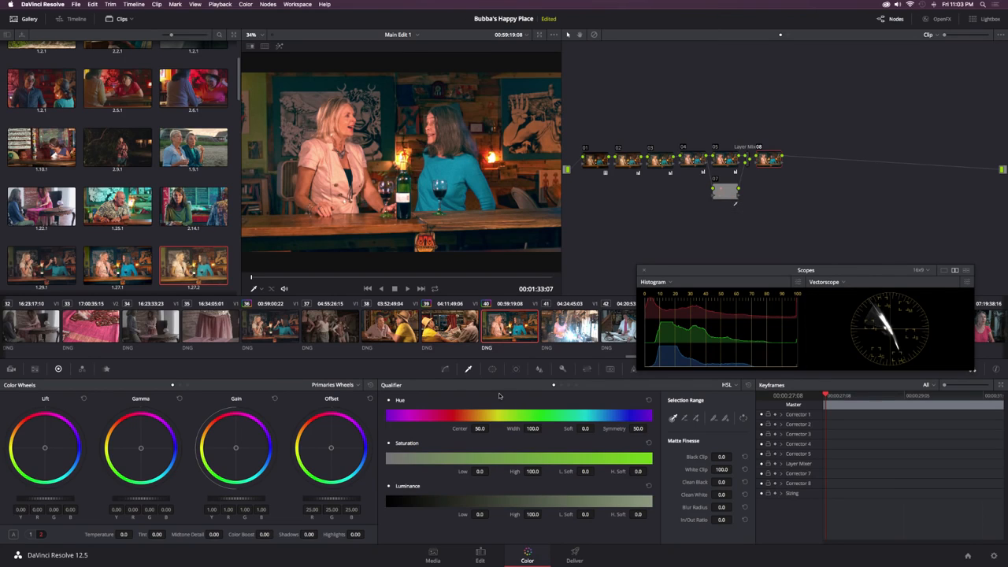
left_click(445, 368)
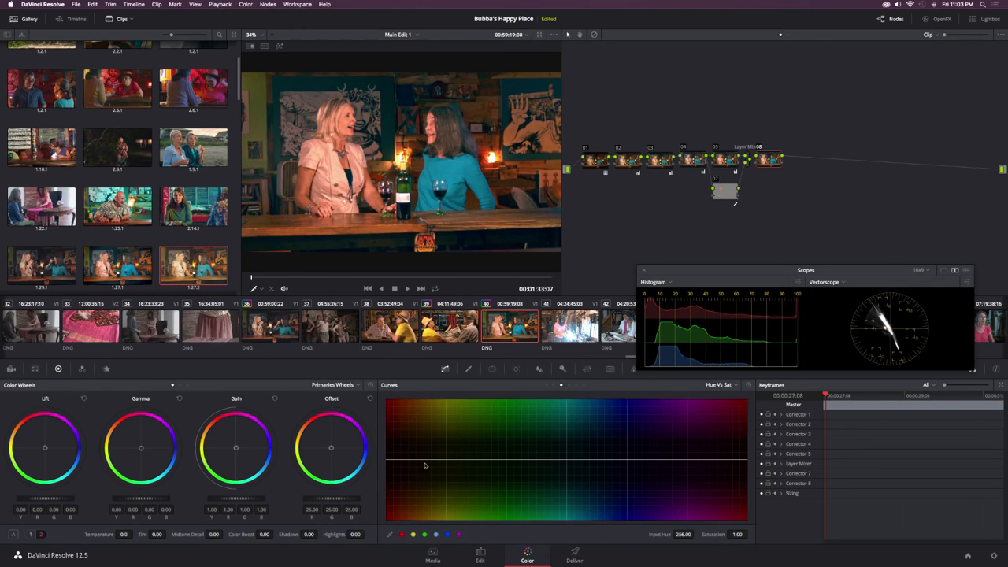
left_click(414, 535)
left_click(425, 536)
left_click(449, 536)
Step: Raise the green point on node 08's Hue Vs Sat curve and lift the yellow point to a saturation of 1.17
left_click_drag(506, 459, 508, 446)
left_click(759, 148)
left_click(446, 460)
left_click_drag(446, 461, 446, 450)
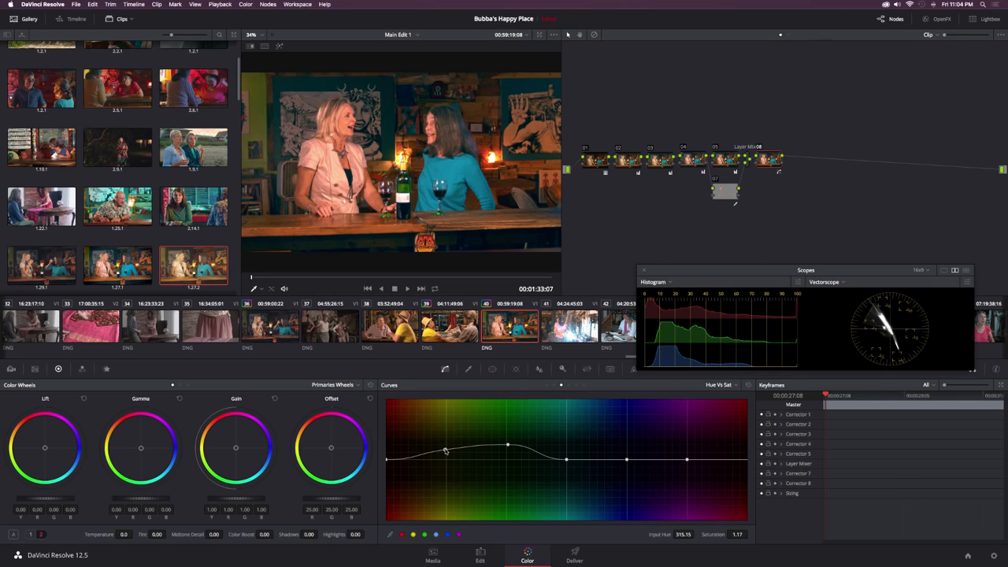
Step: Lower the reds at the ends of node 08's Hue Vs Sat curve to a saturation of about 0.90
left_click(387, 461)
left_click_drag(388, 462, 385, 467)
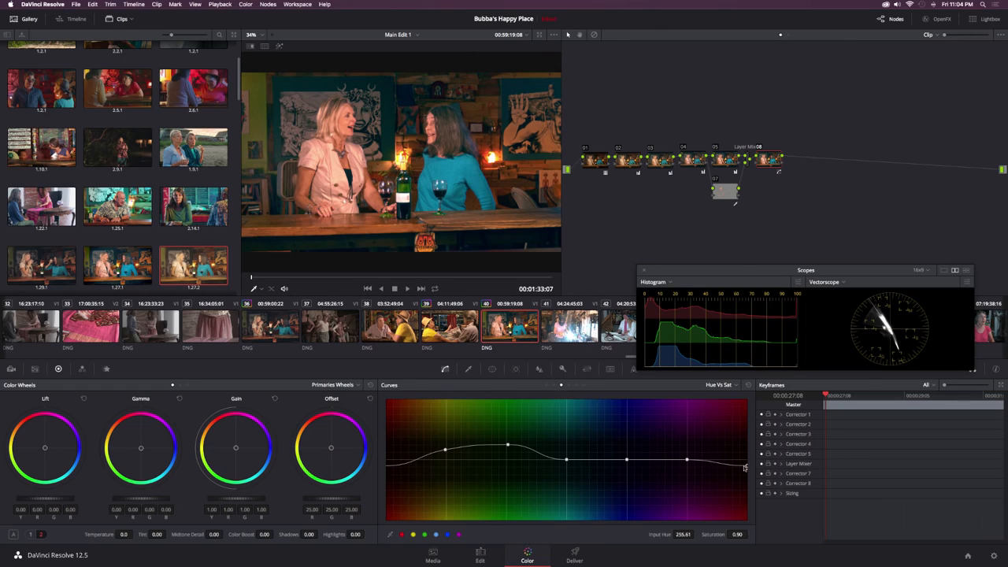
left_click_drag(745, 468, 747, 469)
left_click_drag(746, 468, 748, 468)
Step: Add serial node 09 with a layer node beneath it through a second Layer Mixer, and open the HSL qualifier for the new layer
key("alt+s")
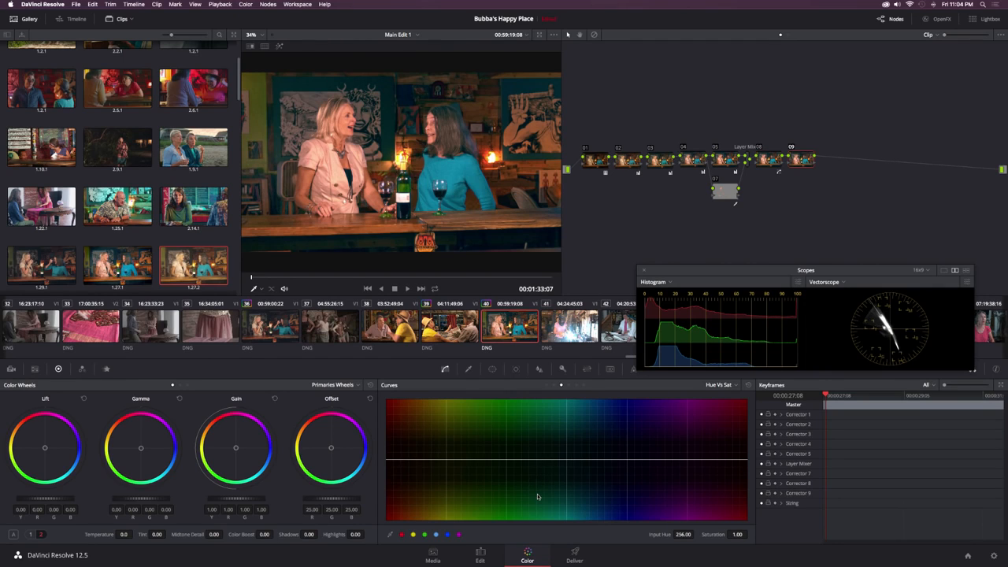
key("alt+l")
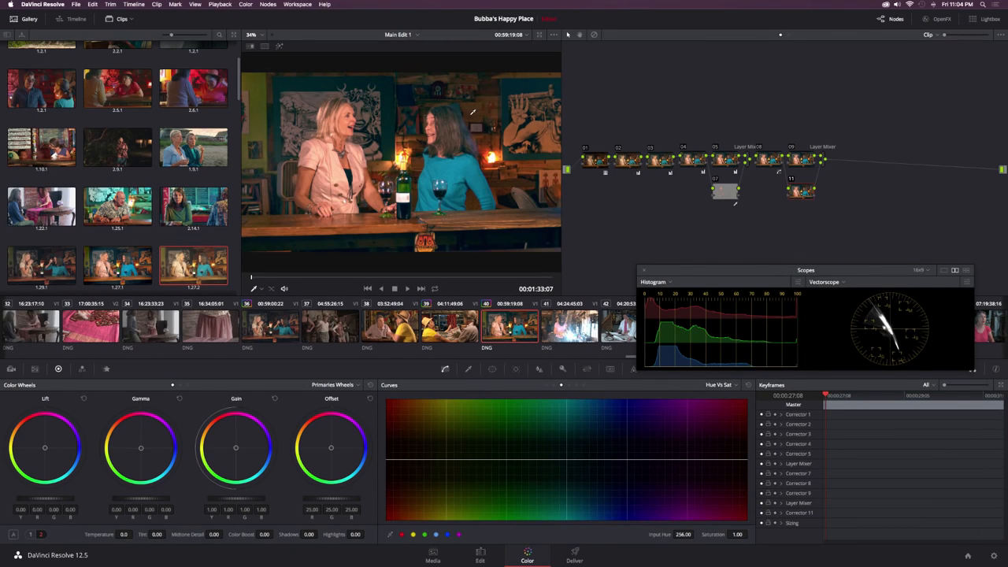
left_click(469, 369)
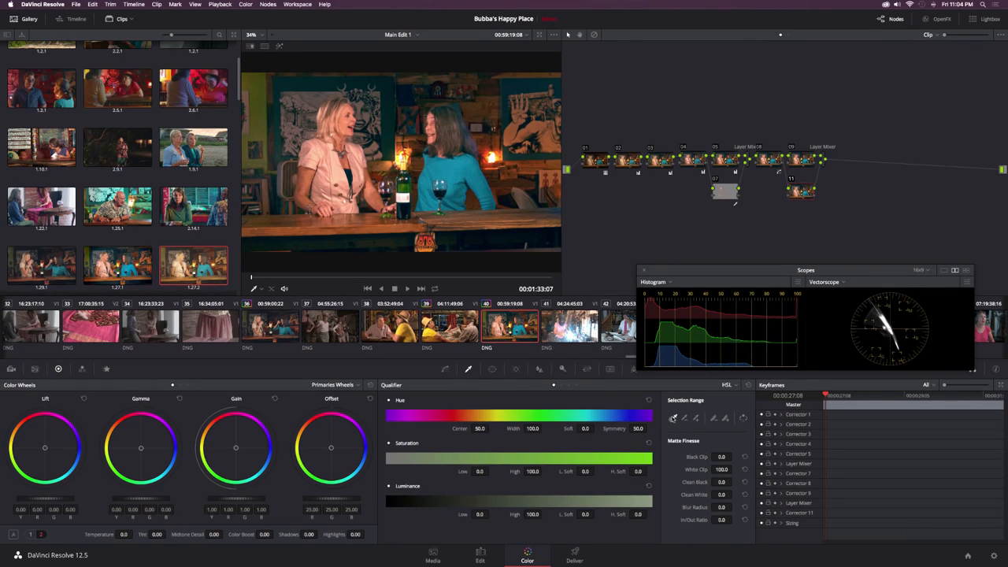
Step: Sample the background wall behind the dark-haired woman on node 11, show the selection highlight, and add further wall areas to the key
left_click(486, 95)
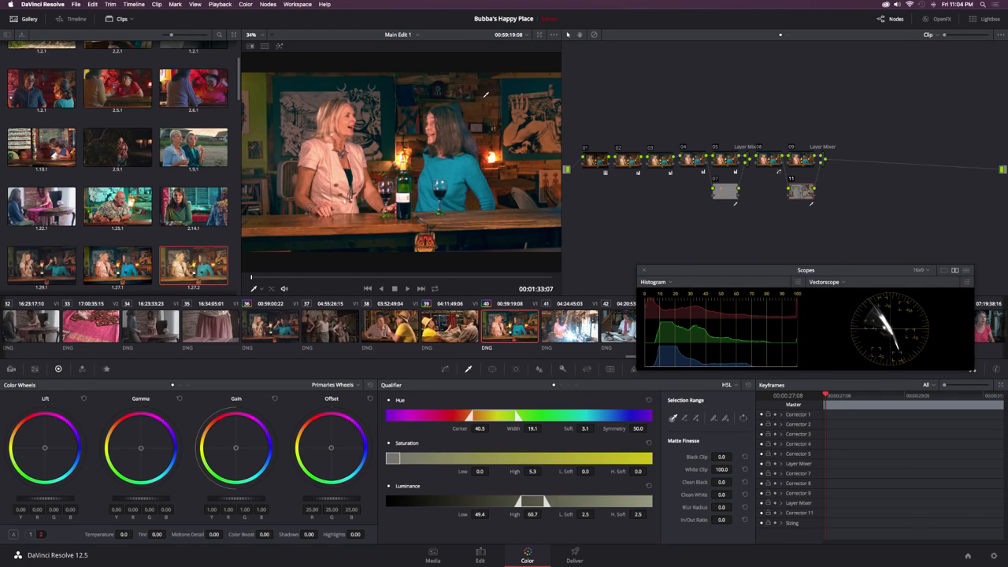
left_click(486, 95)
key("shift+h")
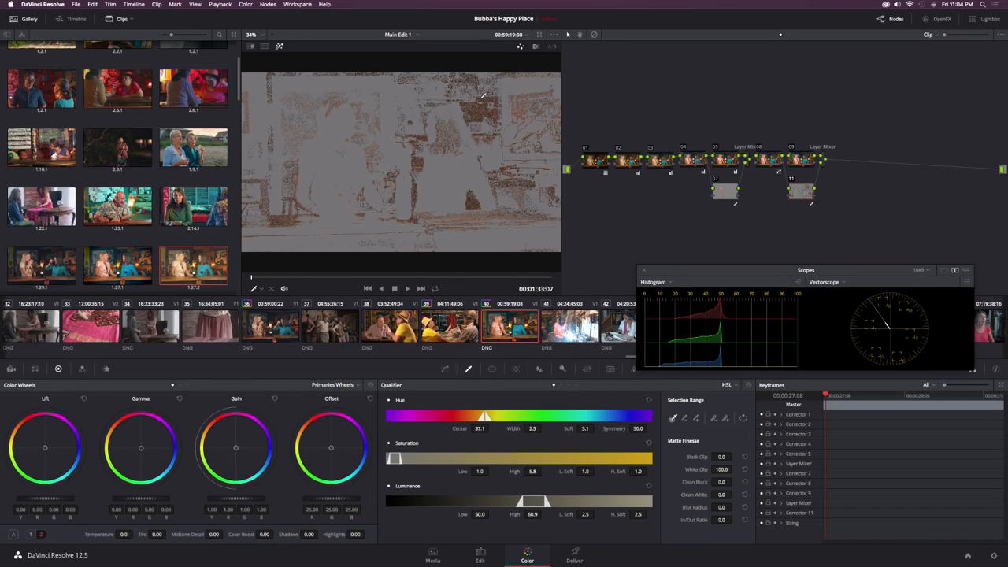
left_click(696, 420)
left_click(488, 74)
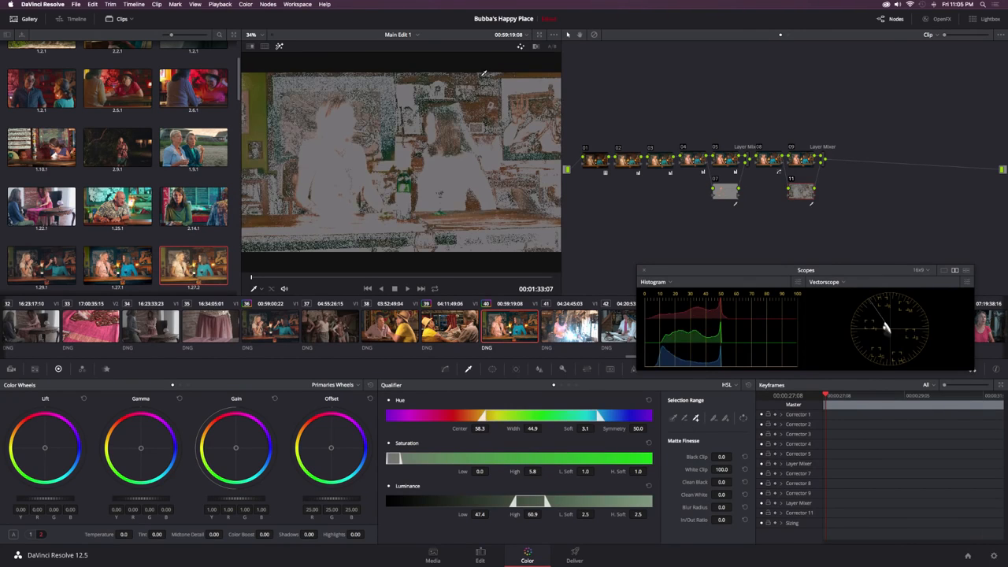
left_click(488, 74)
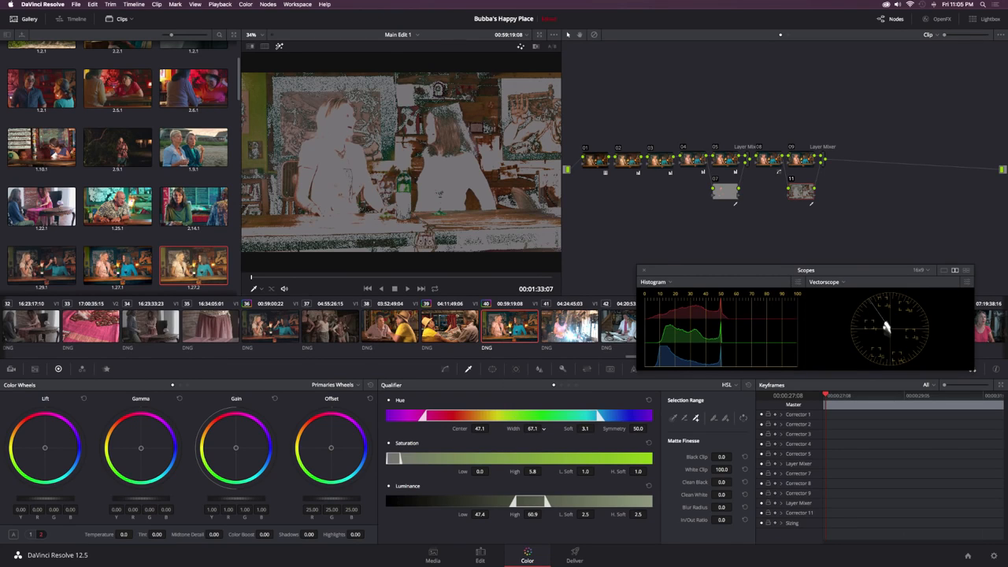
Step: Narrow node 11's qualified hue range to a center of 36.6 and a width of 12.2
left_click_drag(534, 430, 516, 428)
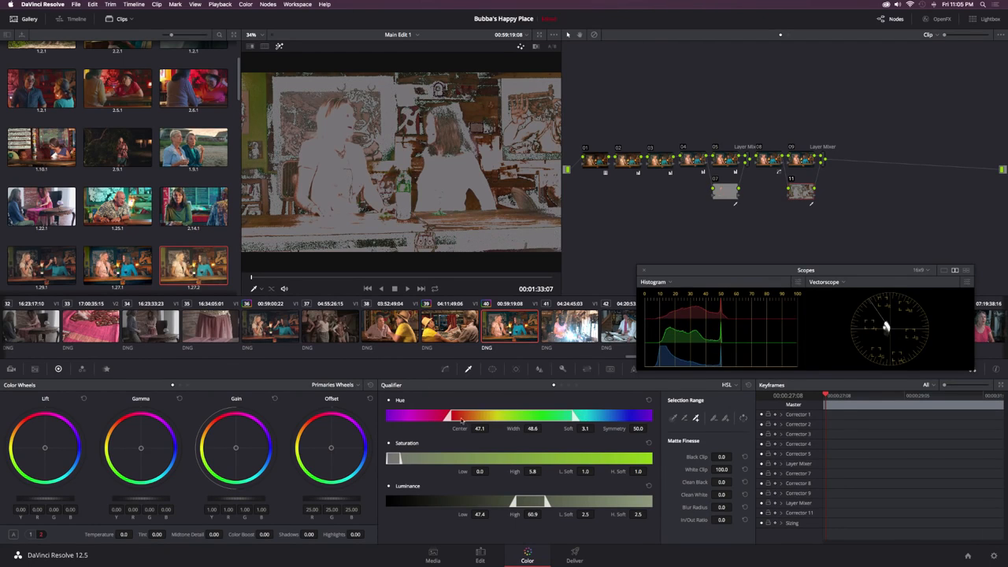
left_click_drag(532, 429, 513, 428)
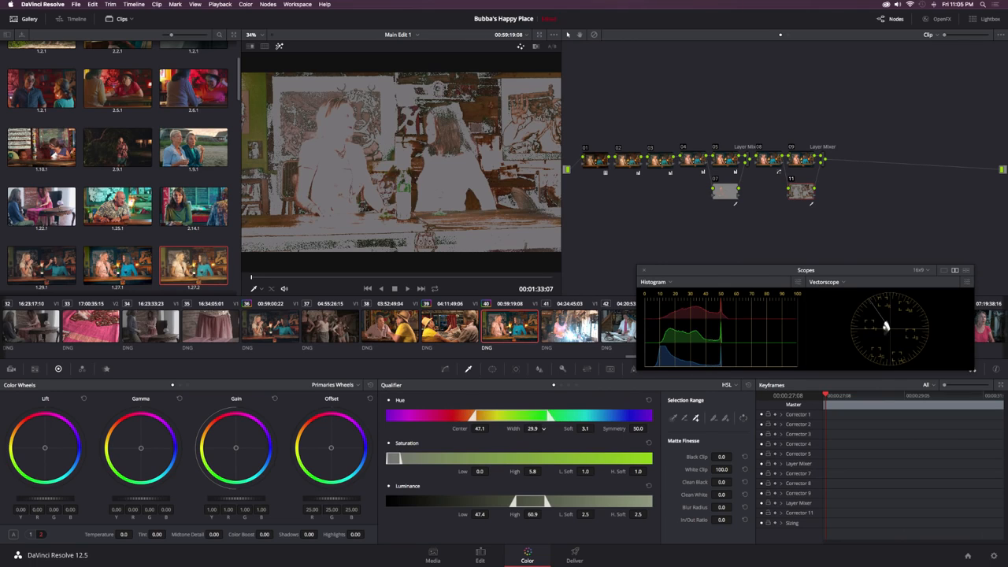
left_click_drag(513, 429, 502, 429)
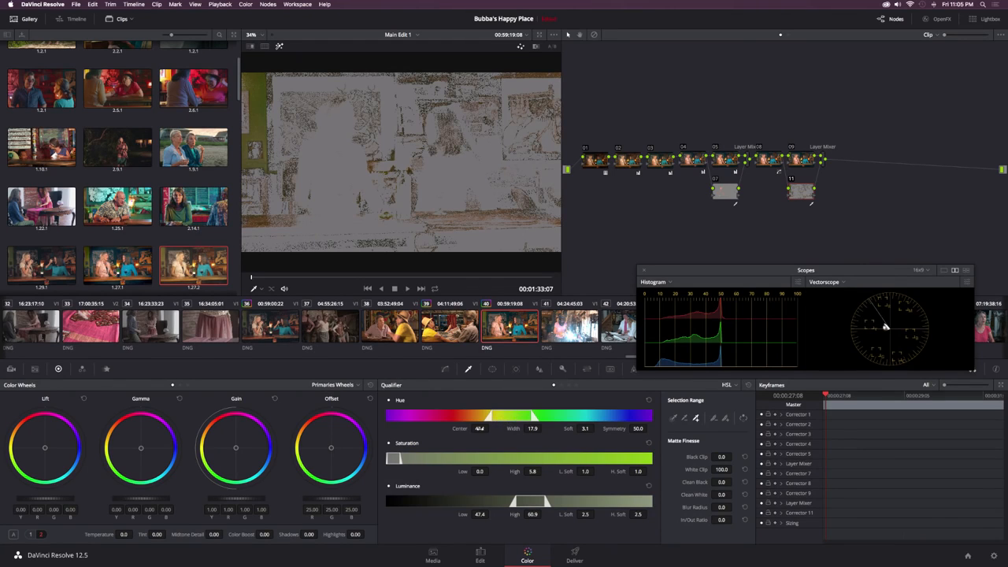
left_click_drag(479, 430, 420, 429)
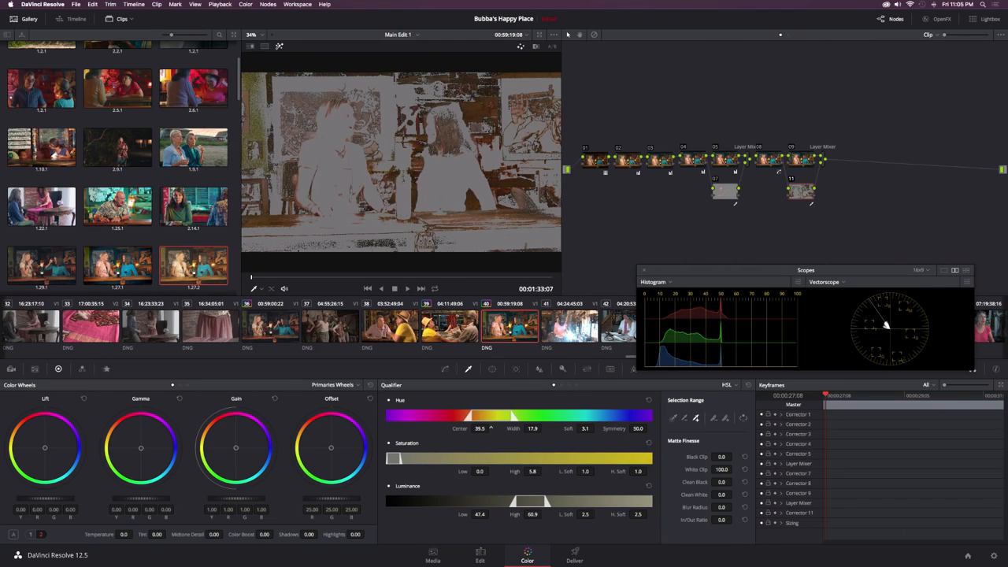
left_click_drag(533, 428, 465, 429)
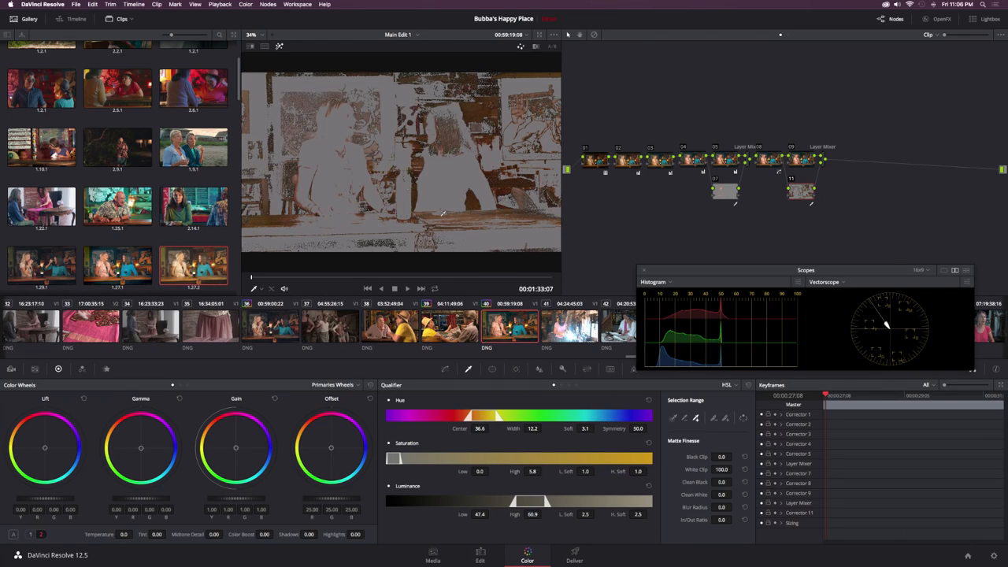
Step: Refine node 11's wall key with a hue width of 10.8, hue softness of 8.8 and blur radius of 20.2
left_click_drag(596, 429, 595, 428)
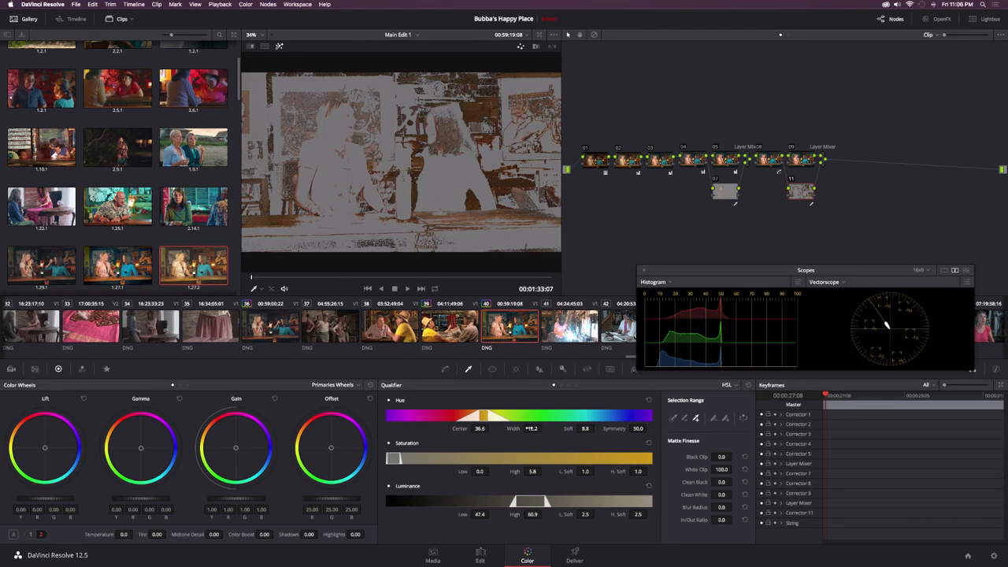
left_click_drag(544, 430, 542, 430)
left_click_drag(723, 508, 746, 507)
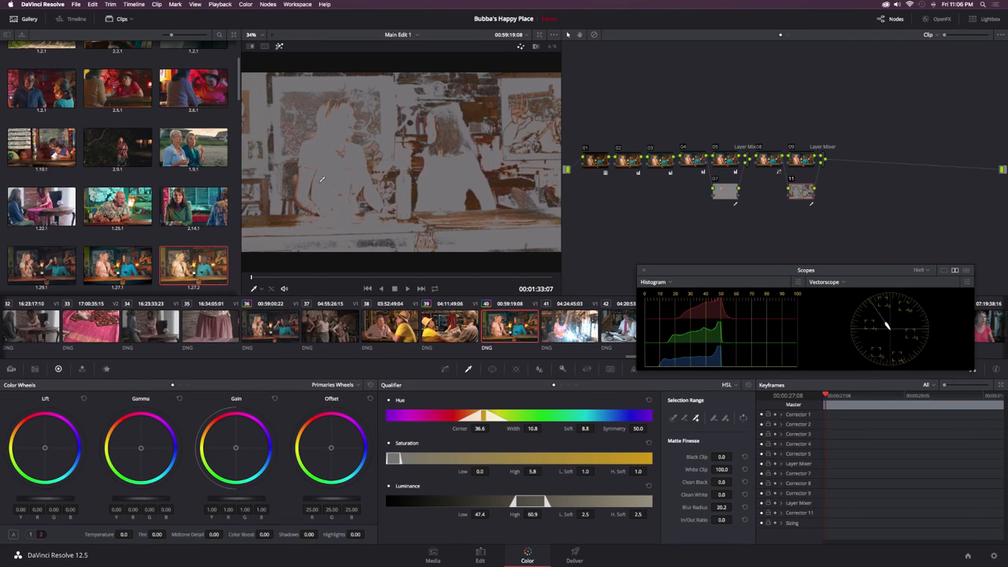
Step: Draw a closed curve window around the blonde woman on node 11, following her head, arms and torso down to the bar
left_click(492, 369)
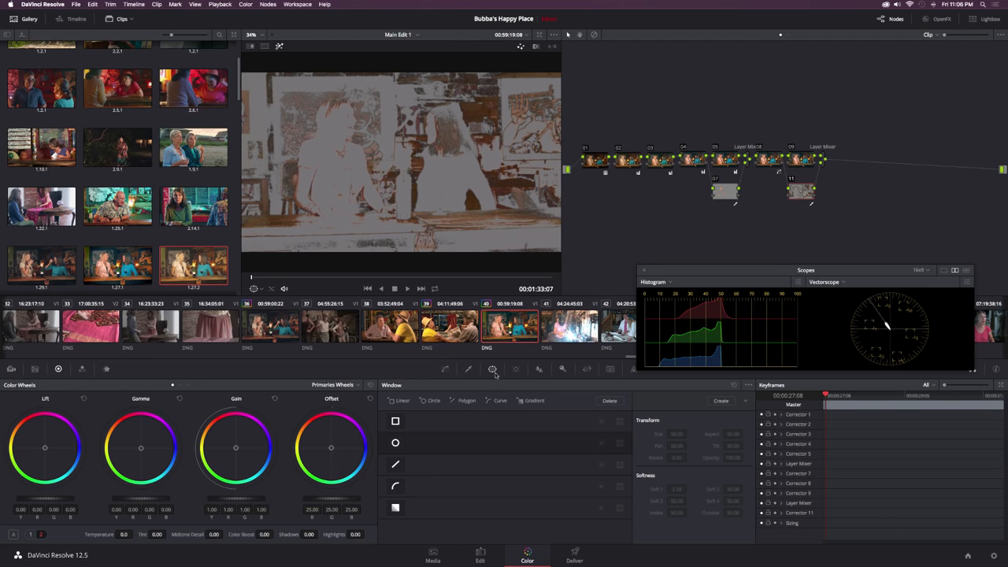
left_click(395, 487)
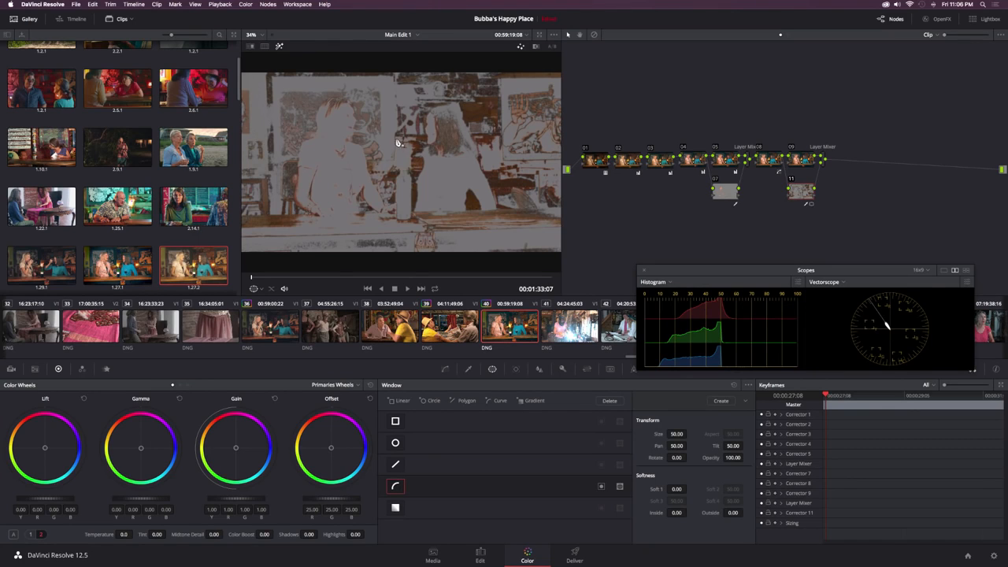
left_click(316, 216)
left_click(294, 204)
left_click(295, 172)
left_click(300, 145)
left_click(315, 124)
left_click(321, 103)
left_click(353, 103)
left_click(355, 143)
left_click(385, 202)
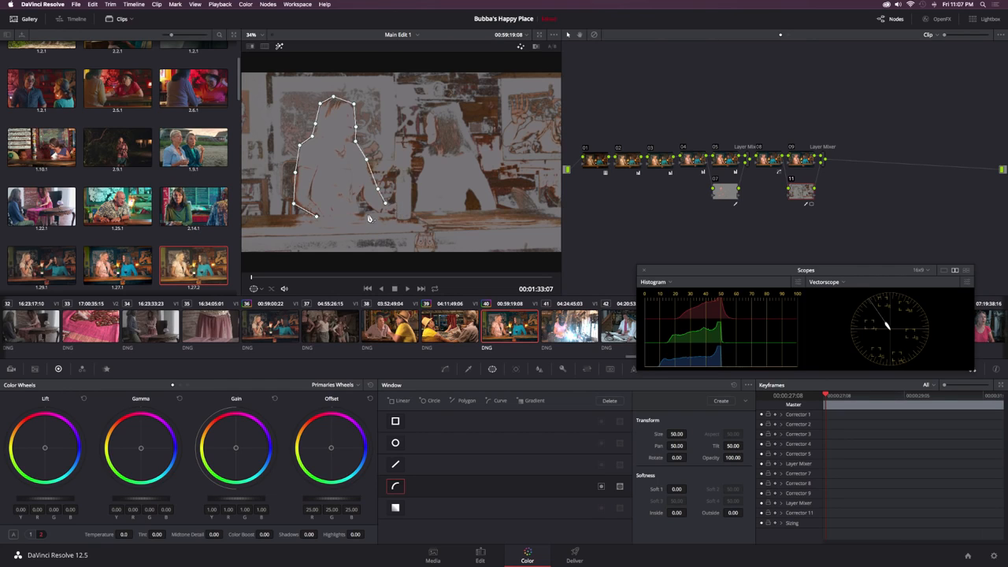
left_click(317, 220)
Step: Invert the curve window so the blonde woman is excluded from node 11's key, and slightly soften the window edge
scroll(337, 201, "down", 1)
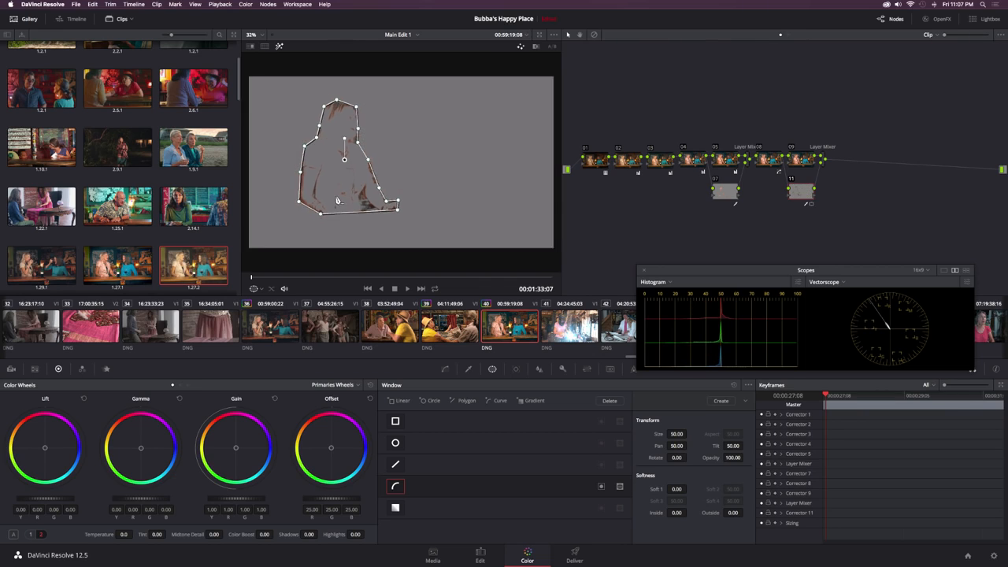
scroll(337, 201, "down", 10)
key("shift+z")
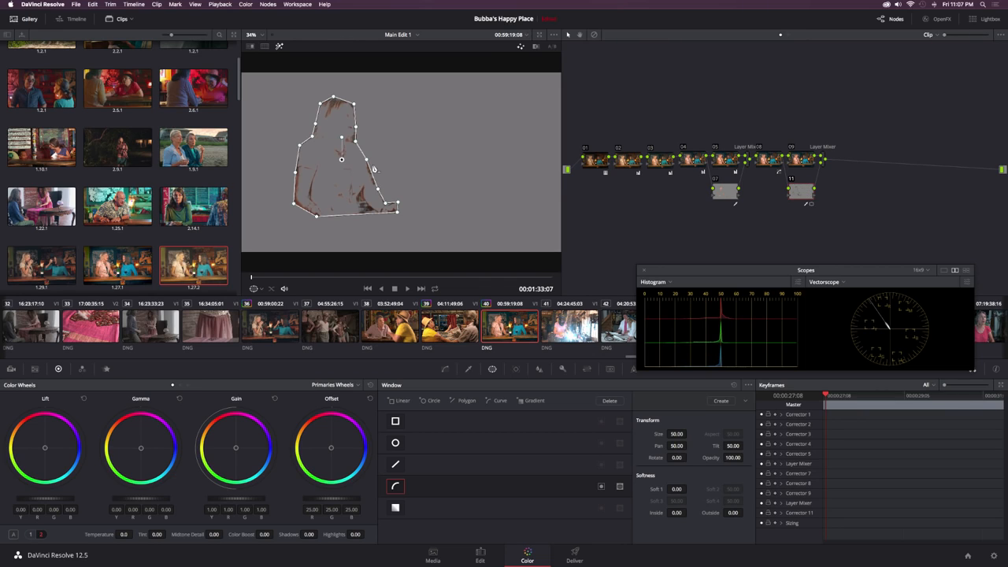
left_click(601, 487)
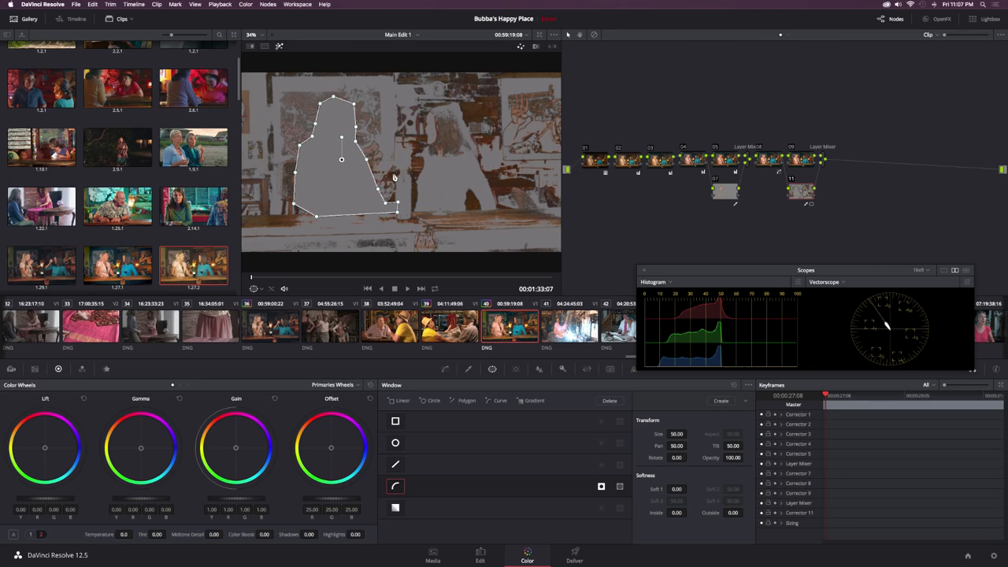
left_click_drag(684, 489, 689, 488)
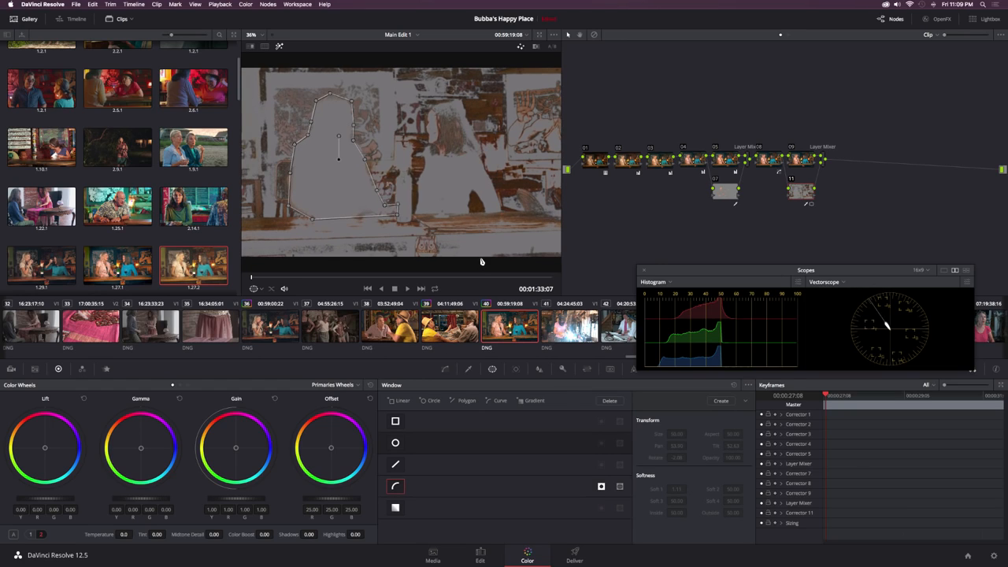
Step: Track the curve window forward from the clip's first frame, pausing and resuming the tracking, and stop it after the opening frames
left_click(516, 369)
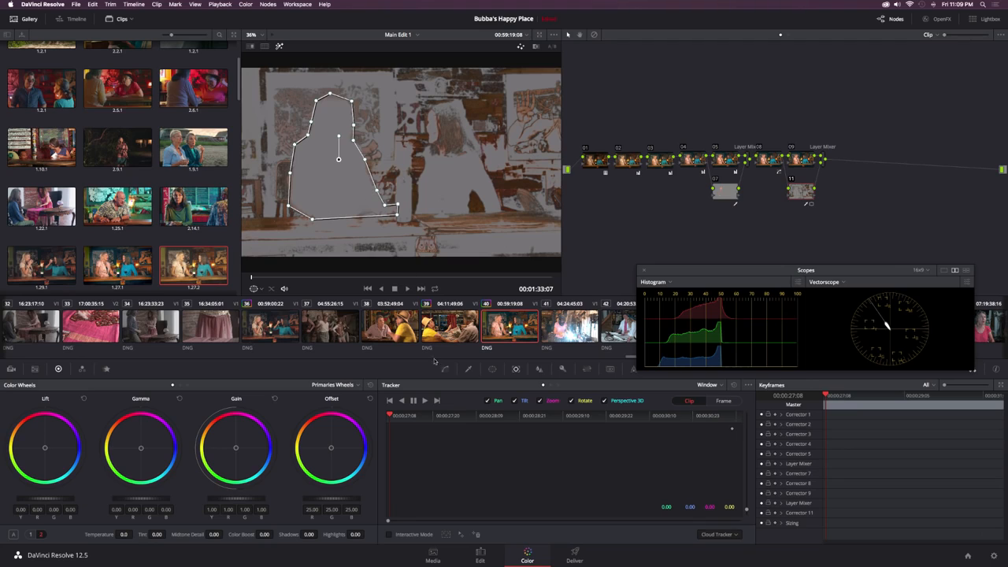
left_click(426, 401)
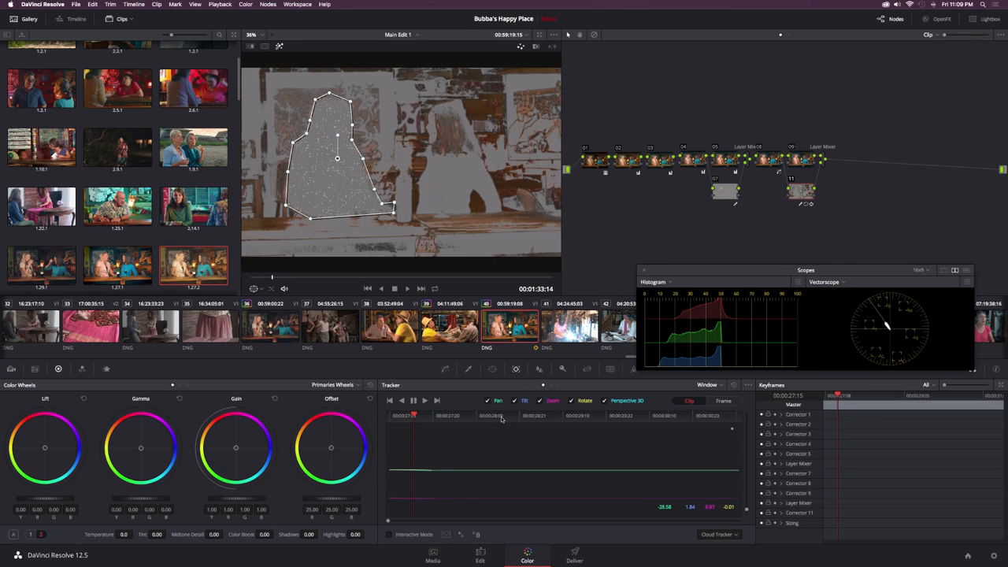
left_click(415, 402)
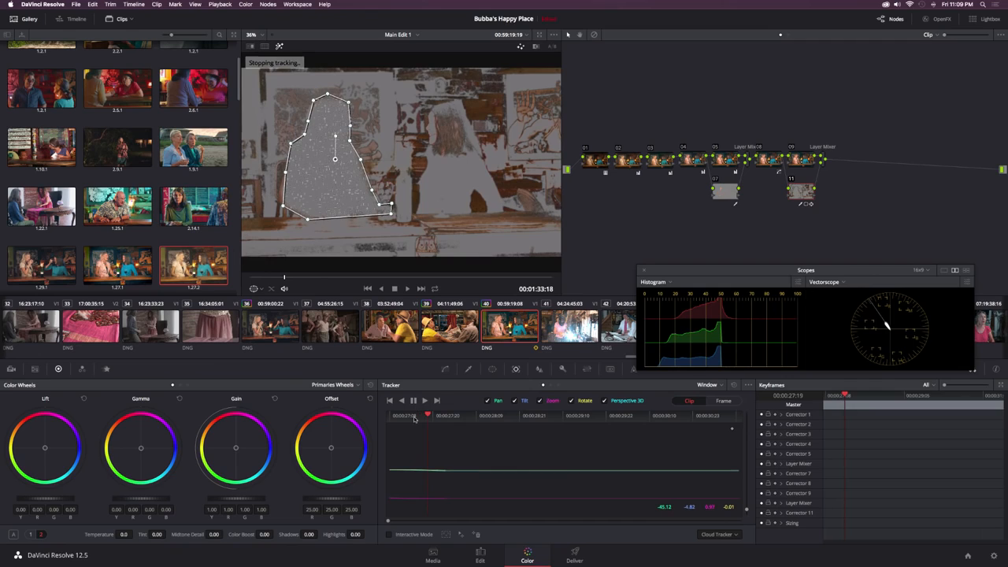
left_click(425, 401)
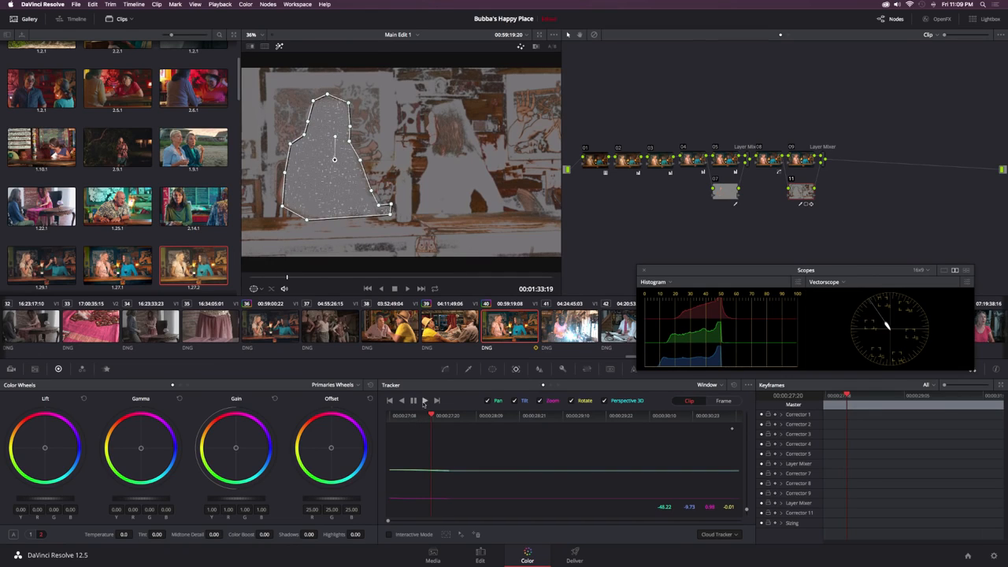
left_click(422, 421)
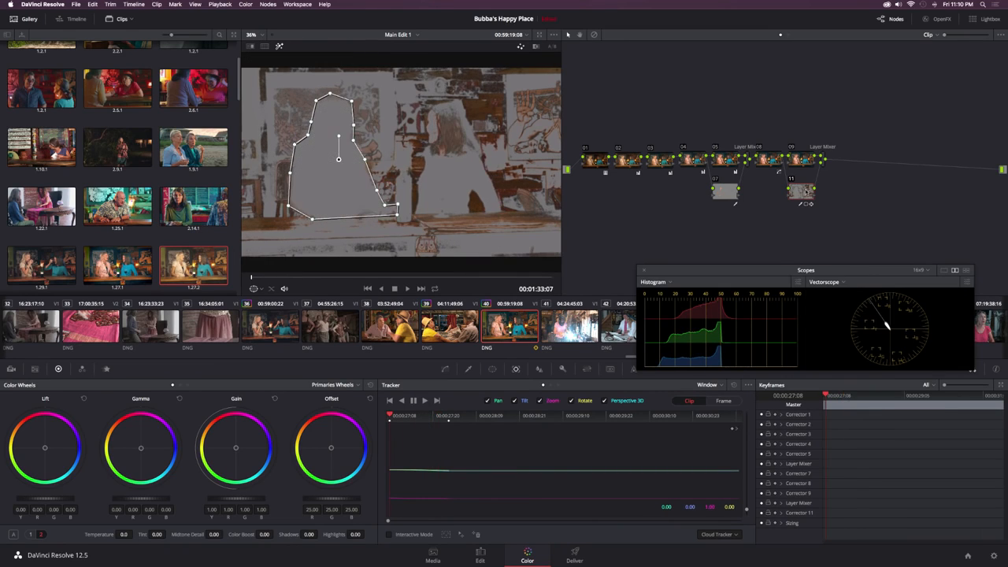
Step: Turn off the selection highlight, shift node 11's gain color balance slightly toward red, and compare the image with the node off and on
key("shift+h")
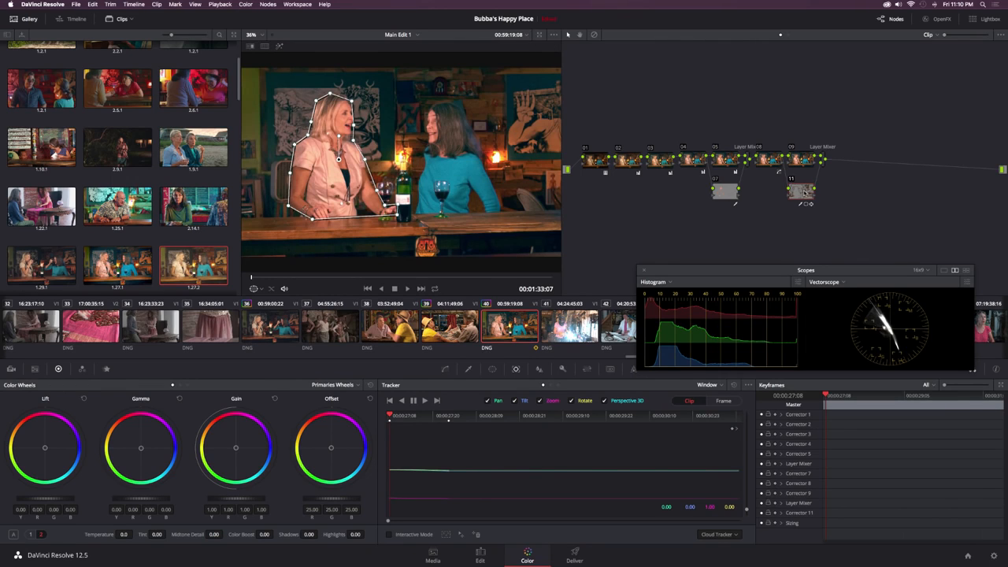
left_click(445, 368)
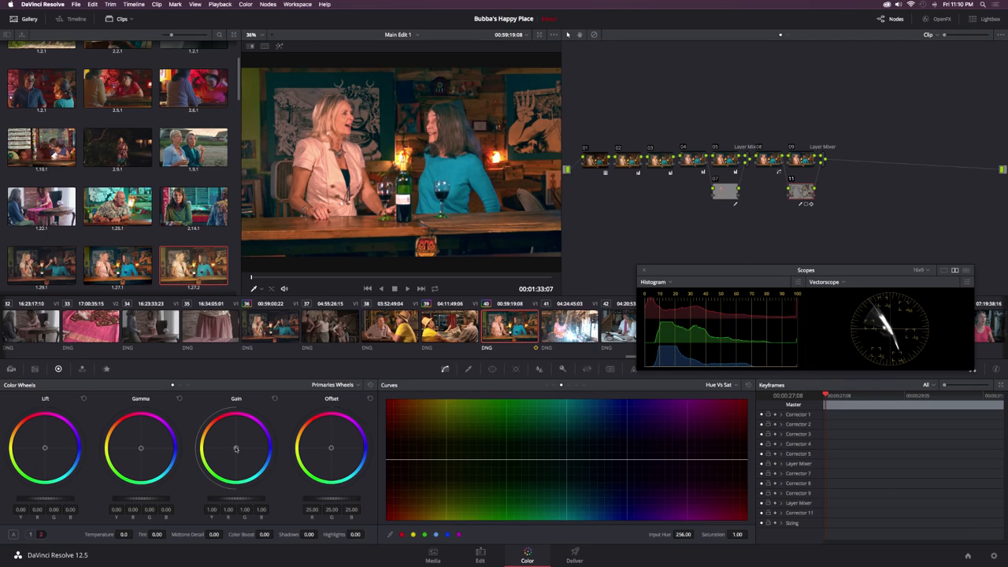
left_click_drag(236, 448, 234, 443)
left_click_drag(234, 444, 235, 446)
left_click(790, 179)
left_click(791, 179)
Step: Add serial node 12, sharpen the image with a blur radius of 0.47, and check the result in the Edit page viewer
key("alt+s")
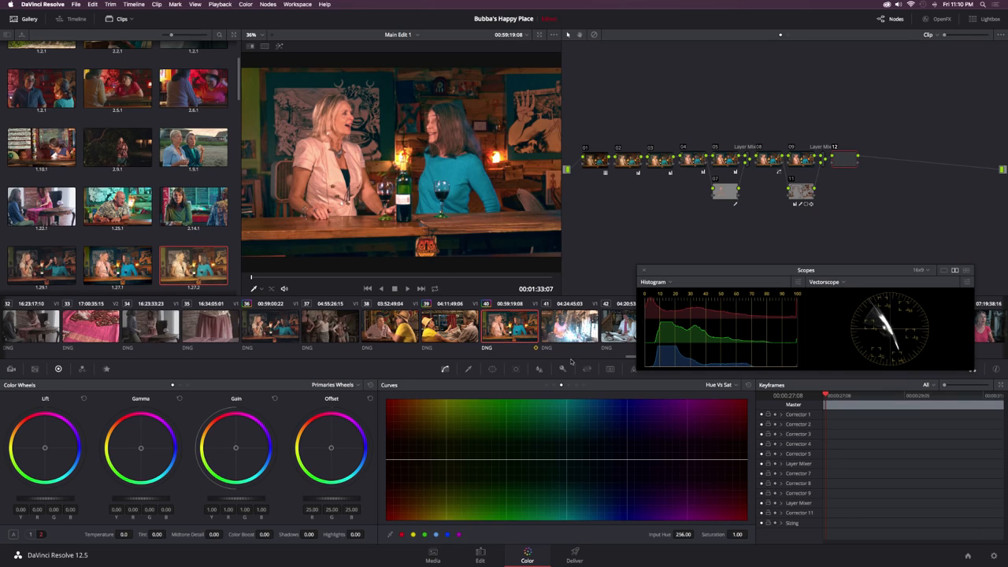
left_click(538, 369)
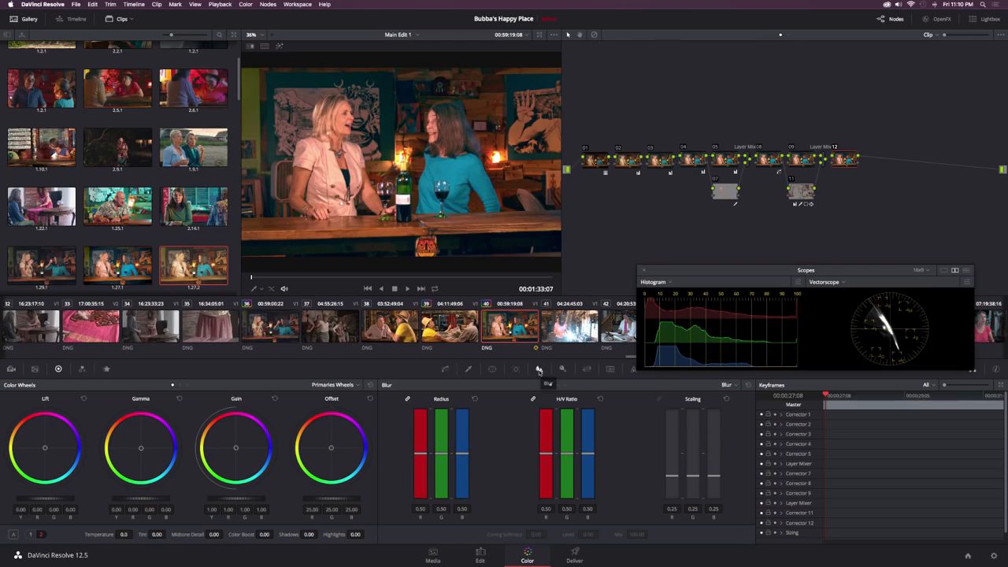
left_click_drag(426, 453, 423, 459)
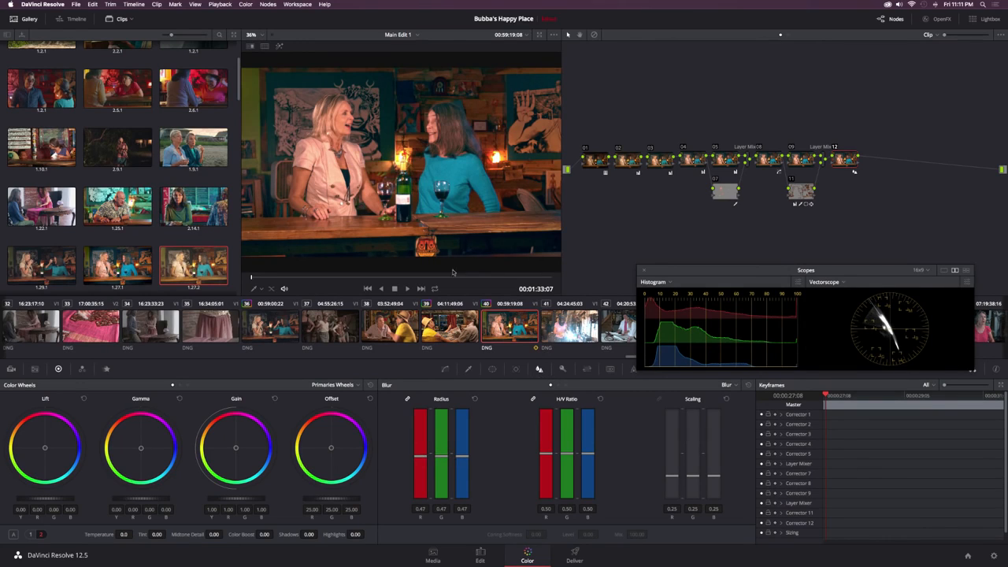
left_click(487, 558)
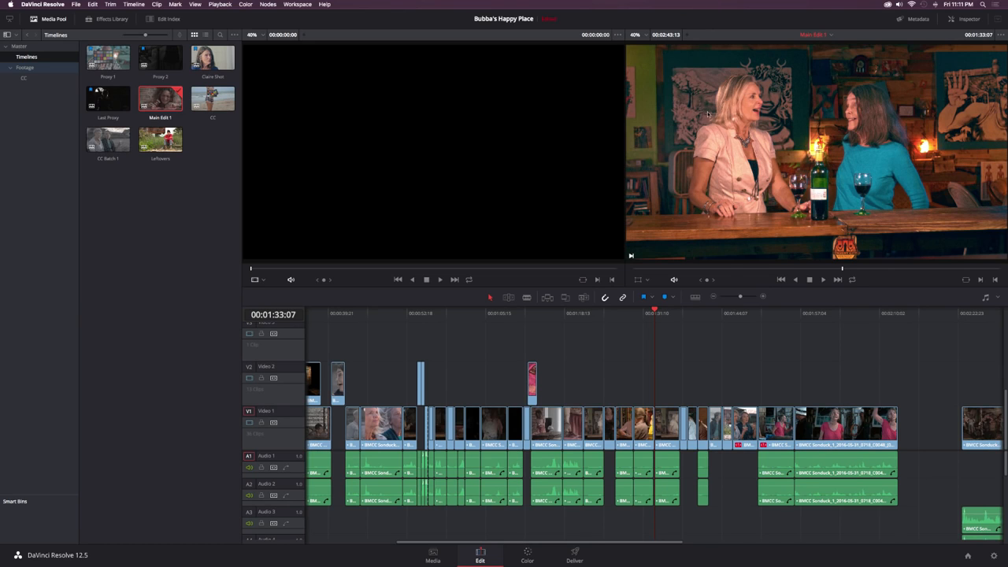
key("shift+6")
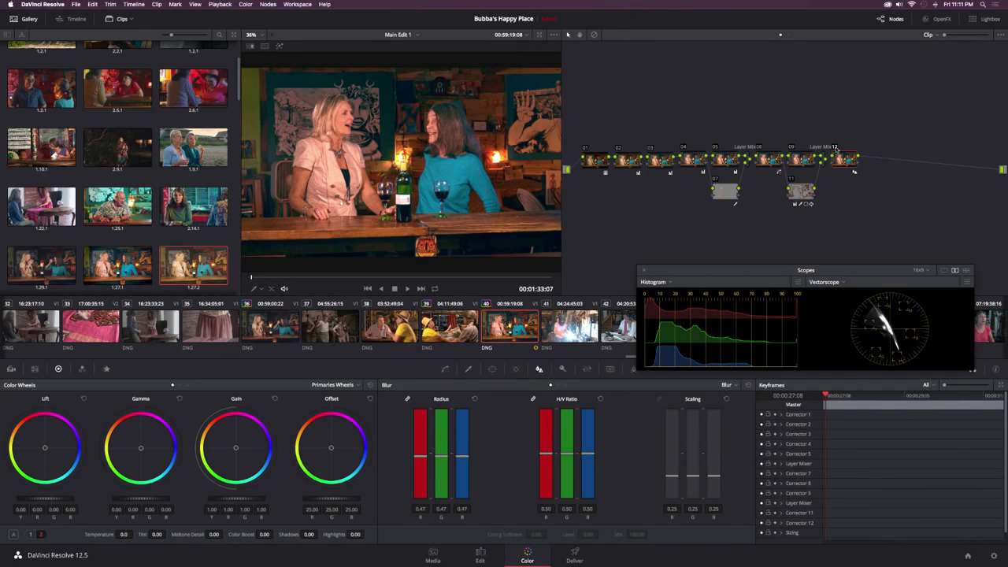
left_click(838, 151)
Step: Add serial node 13 and raise shadow saturation on its Lum Vs Sat curve, with saturation 1.11 at input luminance 0.25
key("alt+s")
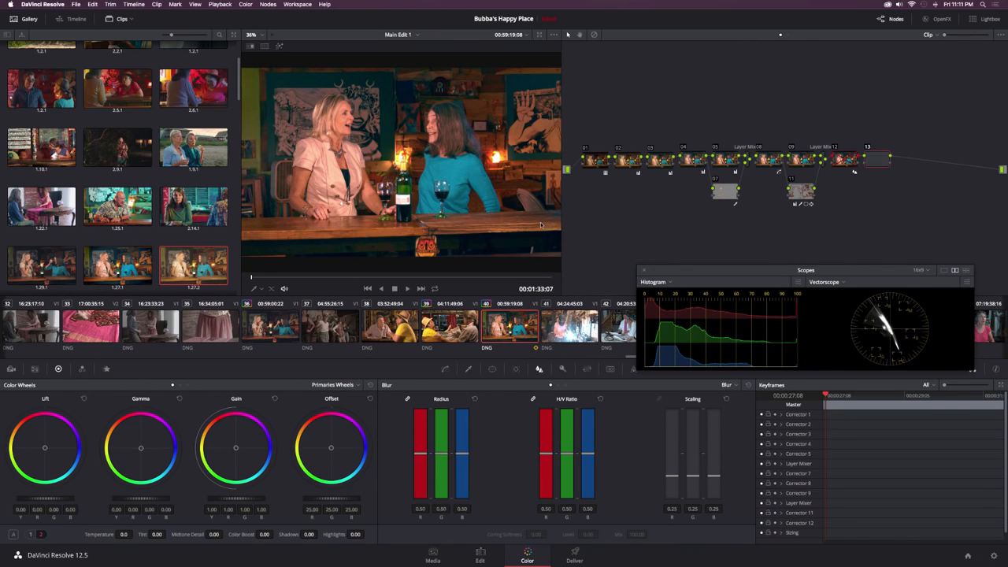
left_click(450, 371)
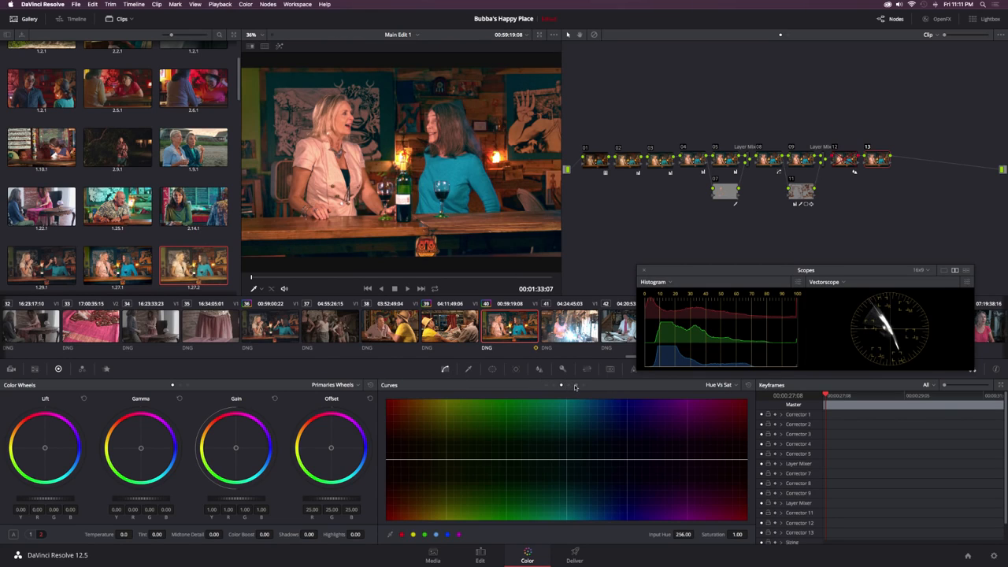
left_click(575, 386)
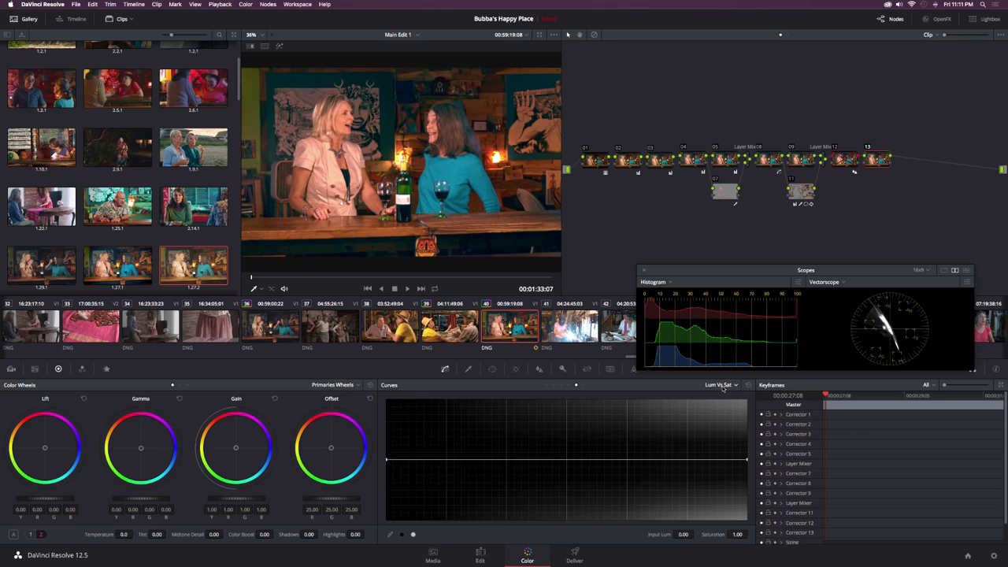
left_click(403, 536)
left_click(414, 536)
left_click_drag(387, 461, 387, 443)
left_click(477, 460)
left_click_drag(476, 460, 477, 455)
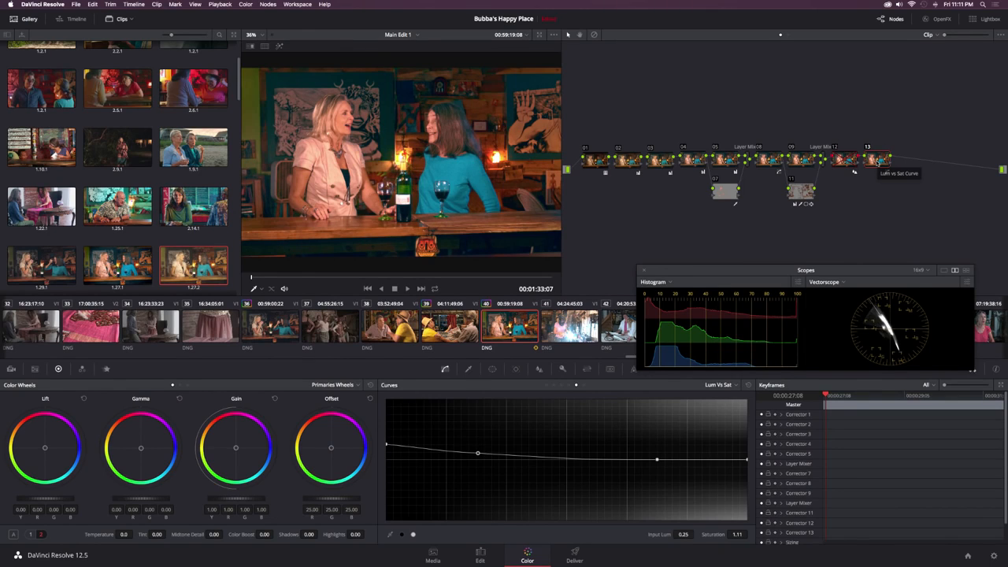
Step: Add serial node 14 and shape a gentle S on the unlinked red custom curve, lowering the shadows and lifting the highlights
key("alt+s")
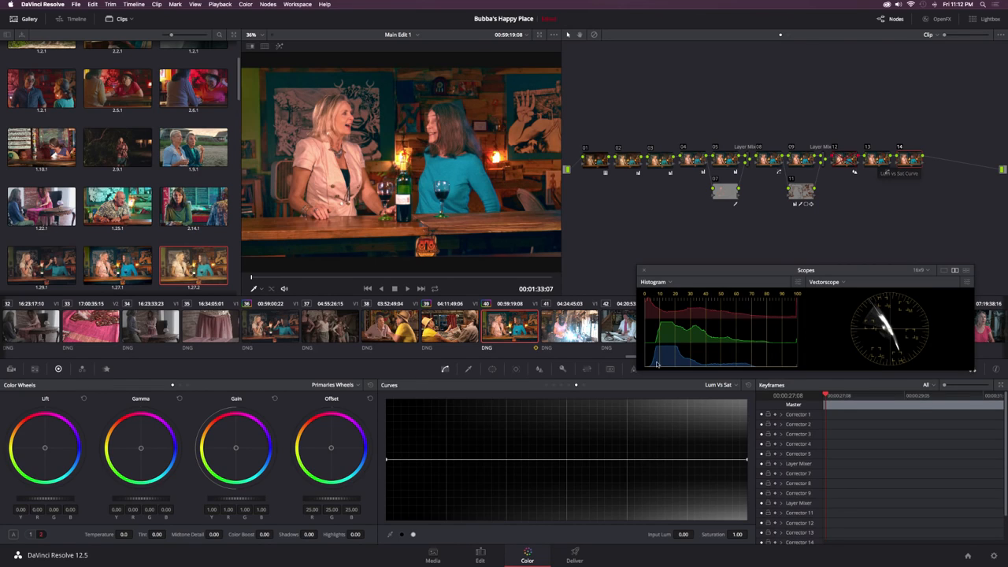
left_click(545, 385)
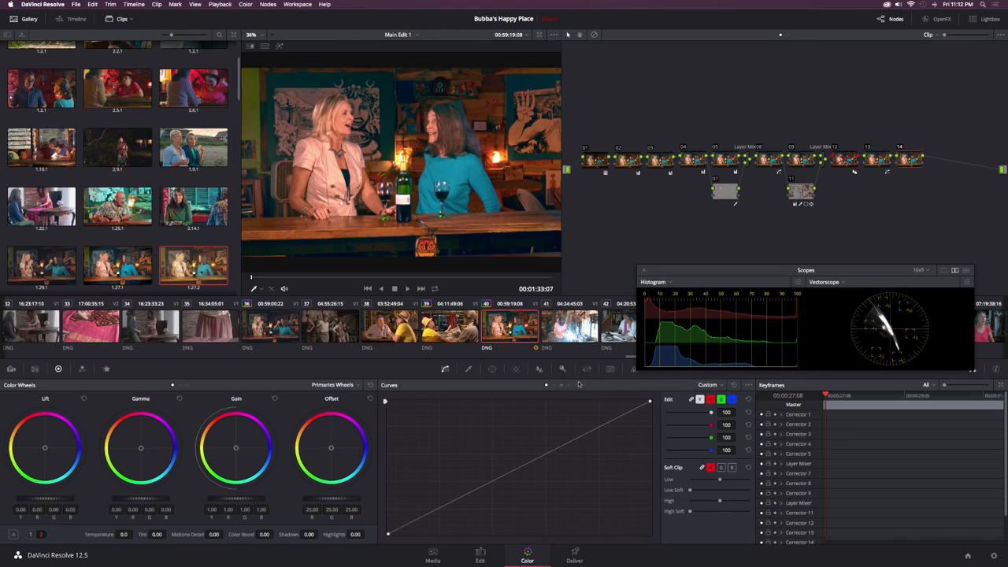
left_click(699, 399)
left_click(711, 400)
left_click_drag(468, 495, 469, 500)
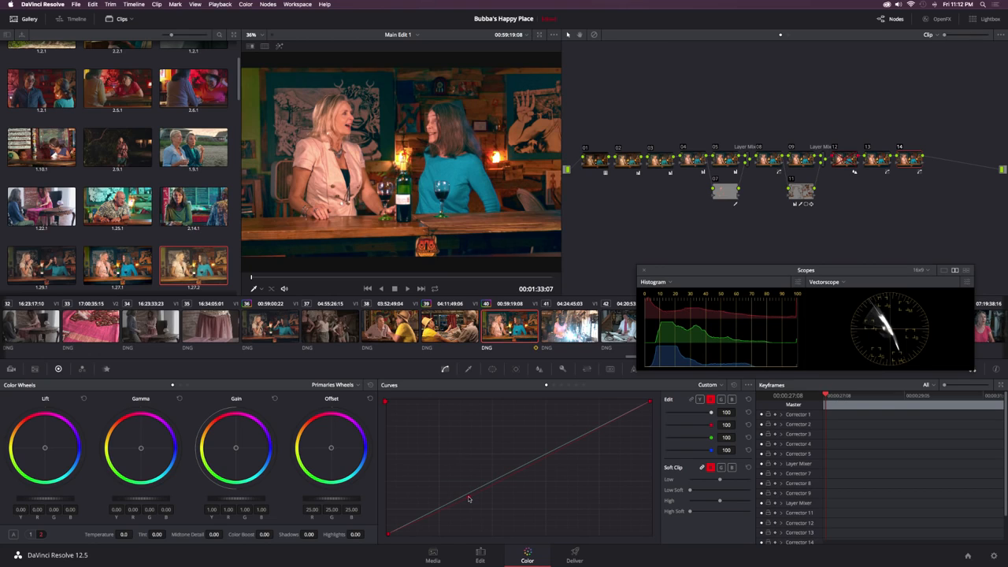
left_click(594, 427)
Step: Shape similar gentle S-curves on node 14's green and blue channels, and fine-tune the red and green curves
left_click(720, 400)
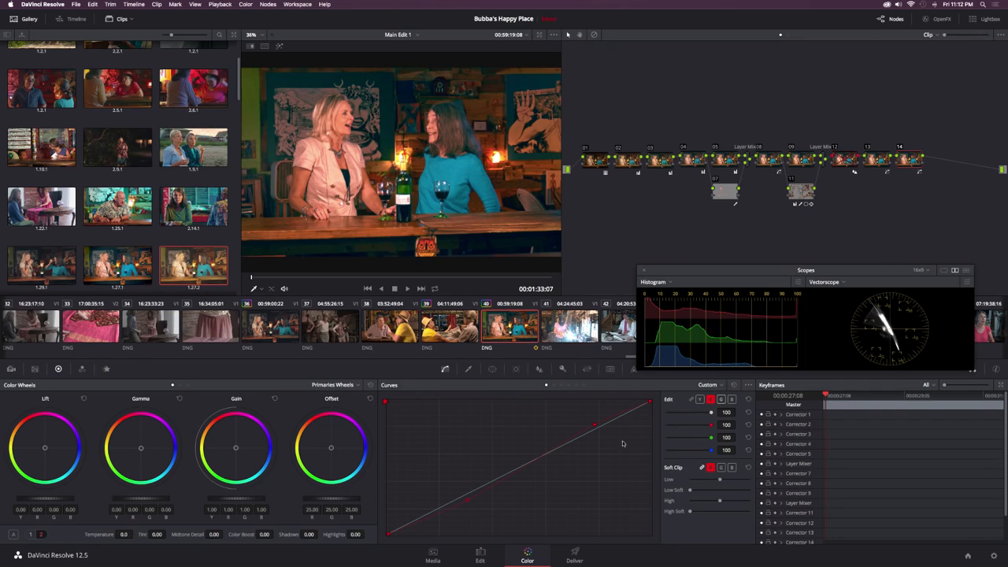
left_click(465, 500)
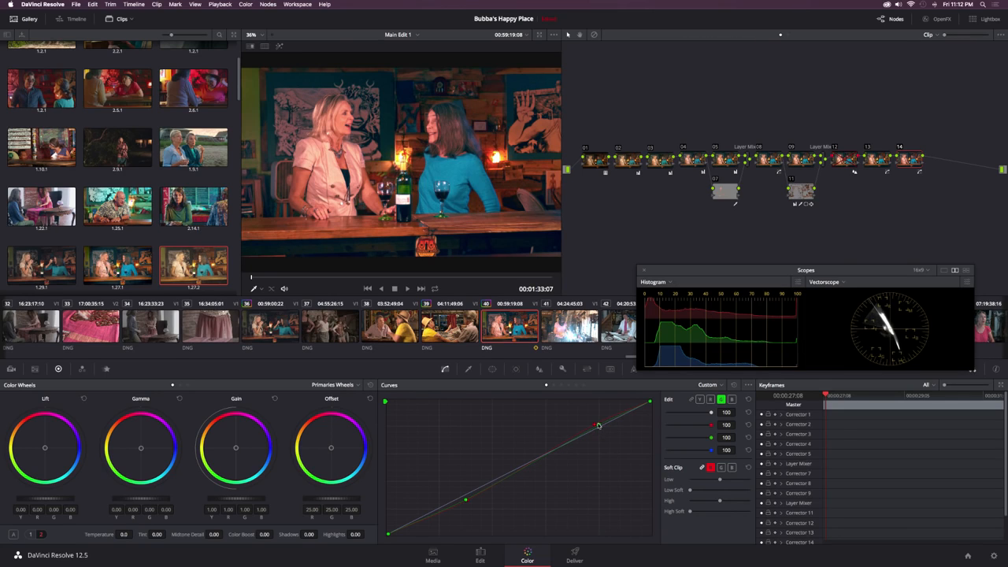
left_click(732, 400)
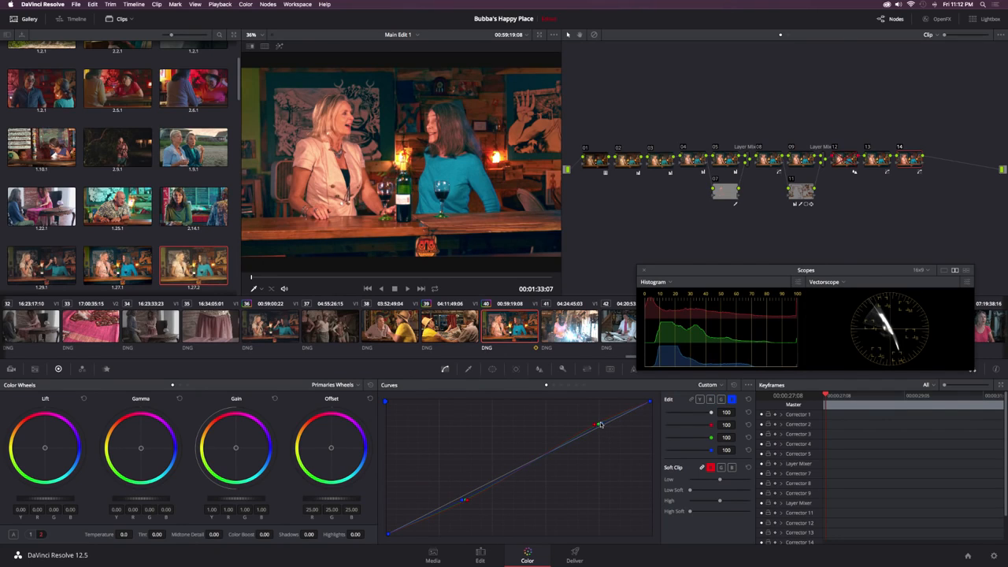
left_click(711, 399)
left_click(720, 399)
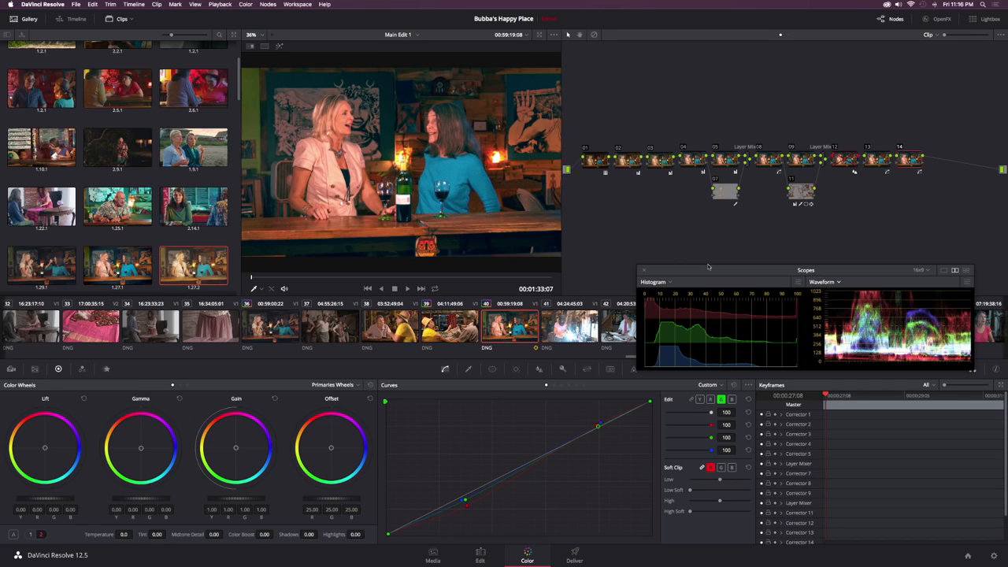
Step: Add serial node 15 and adjust its soft clip by raising the low softness and slightly lowering the high clip
key("alt+s")
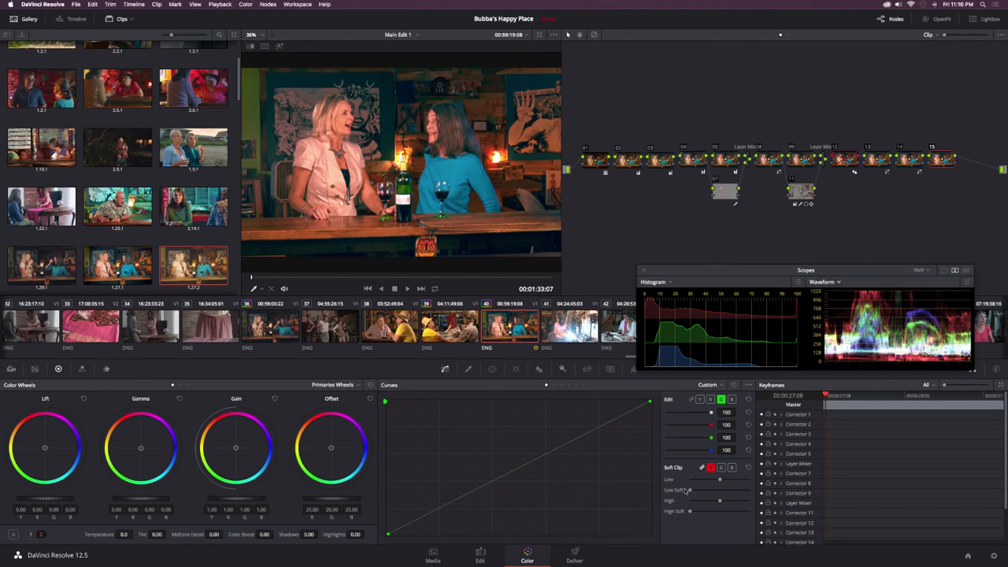
left_click_drag(691, 491, 705, 491)
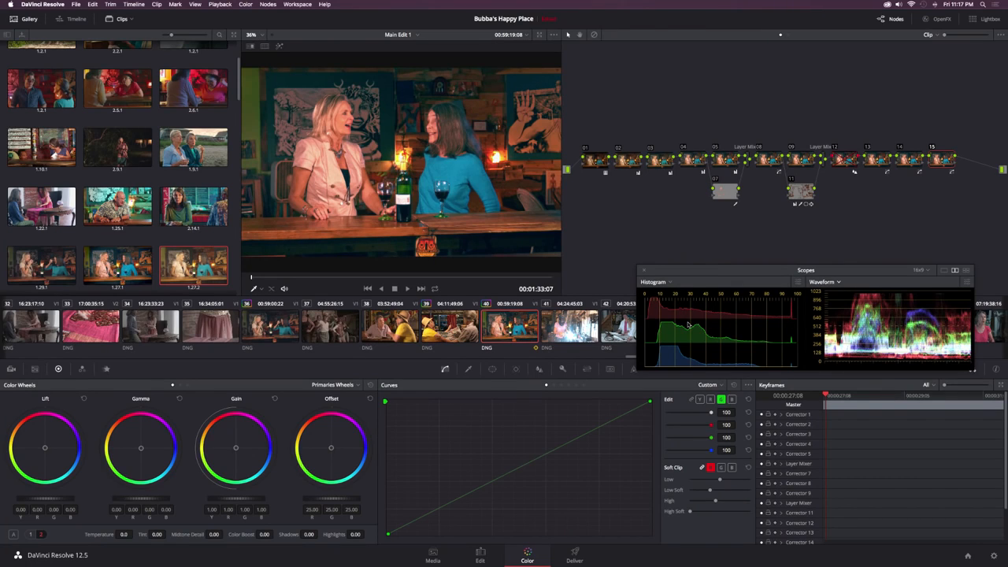
Step: Add serial node 16 with a circular window, widened to aspect 58.91 and slightly shrunk around the picture, with Soft 1 at 12.22
key("alt+s")
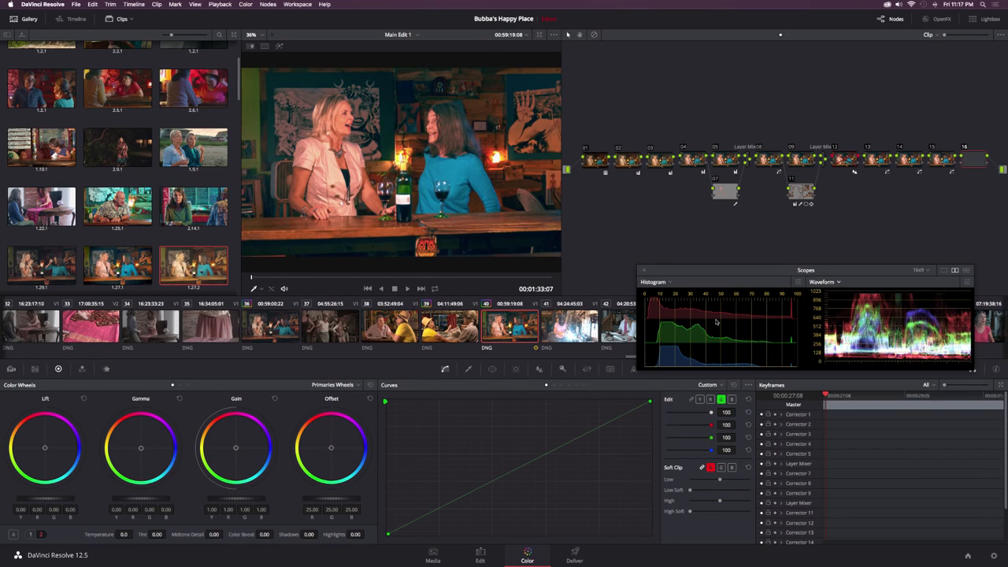
left_click(493, 369)
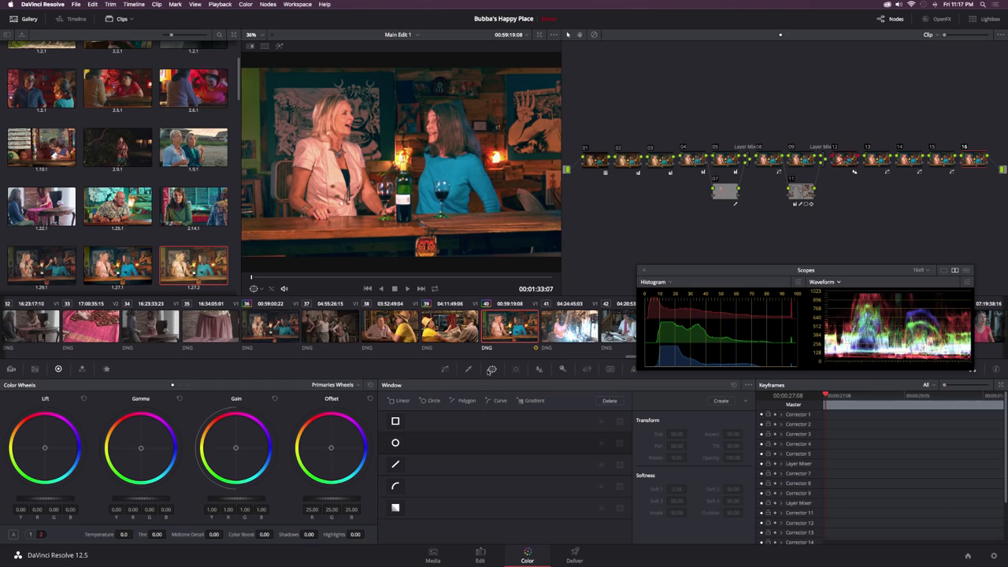
left_click(396, 444)
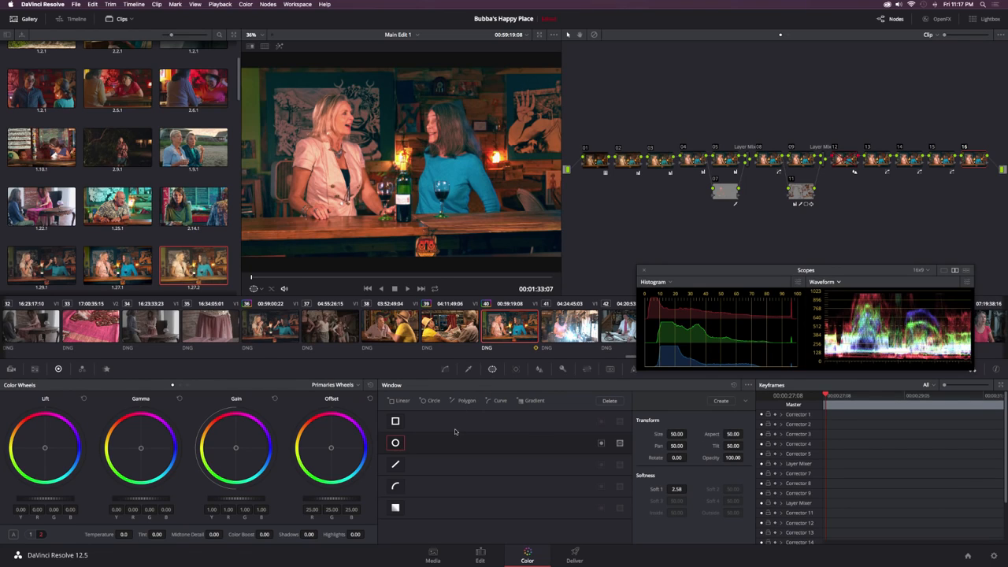
scroll(441, 198, "down", 2)
scroll(442, 199, "down", 1)
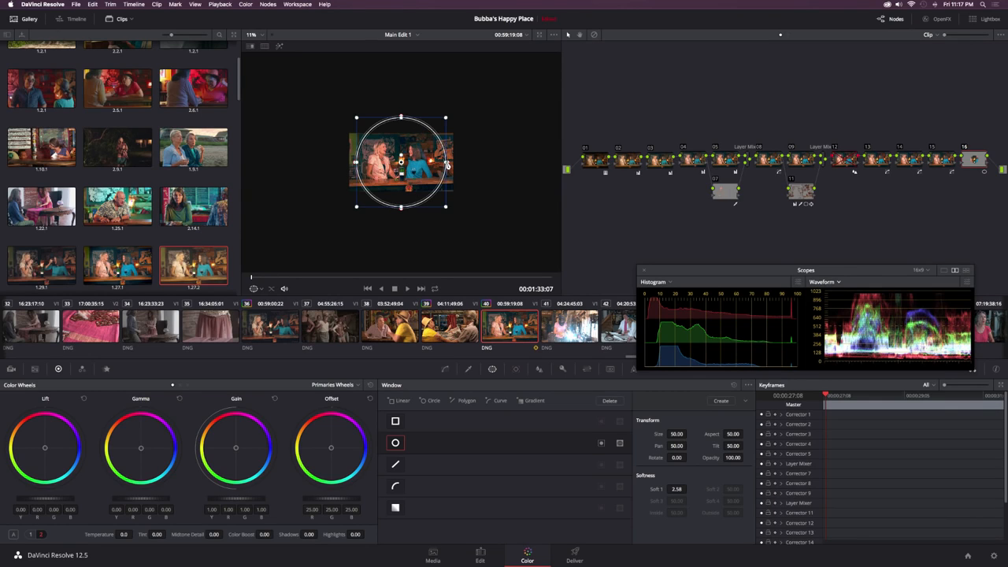
left_click_drag(446, 164, 455, 164)
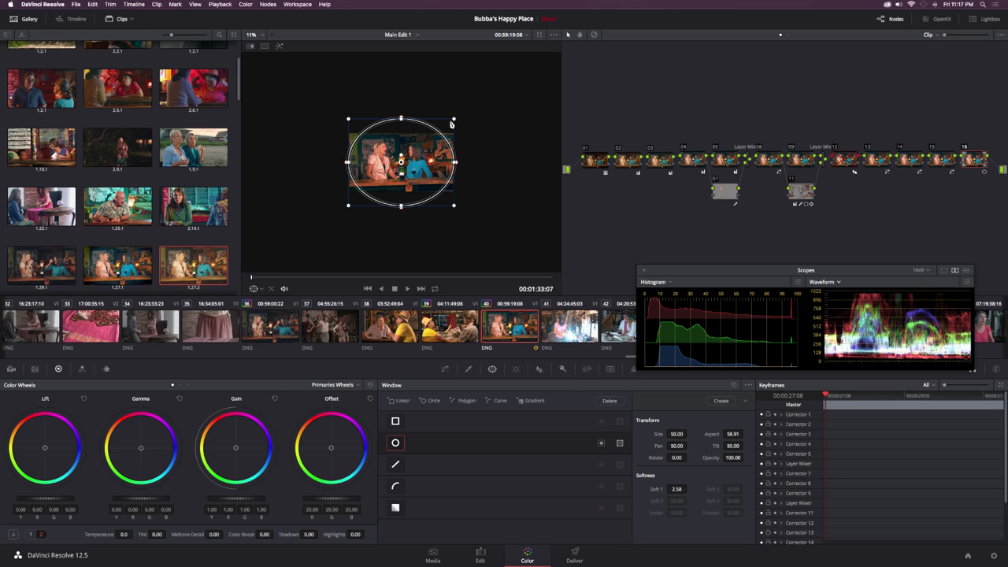
left_click_drag(452, 124, 449, 127)
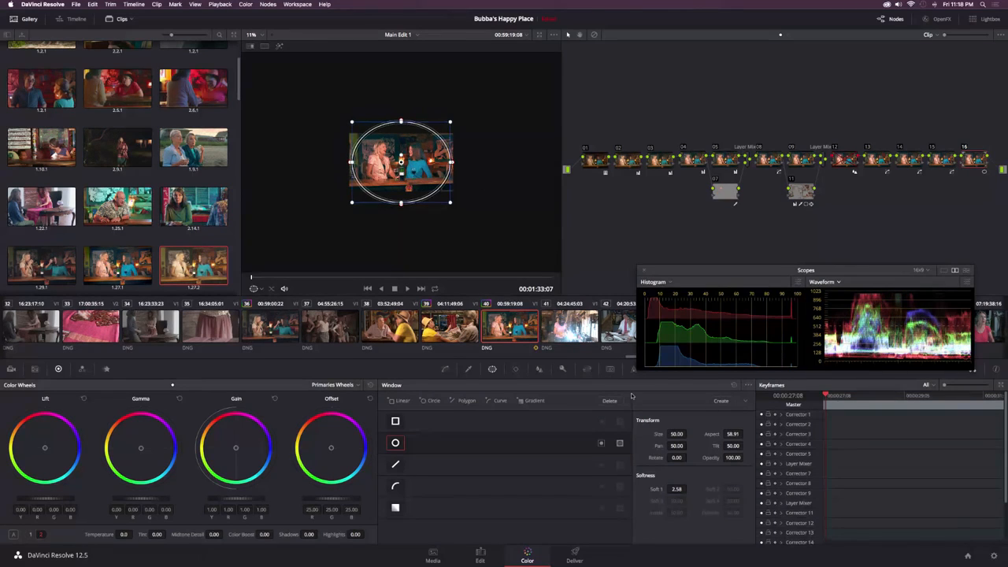
left_click_drag(677, 490, 689, 489)
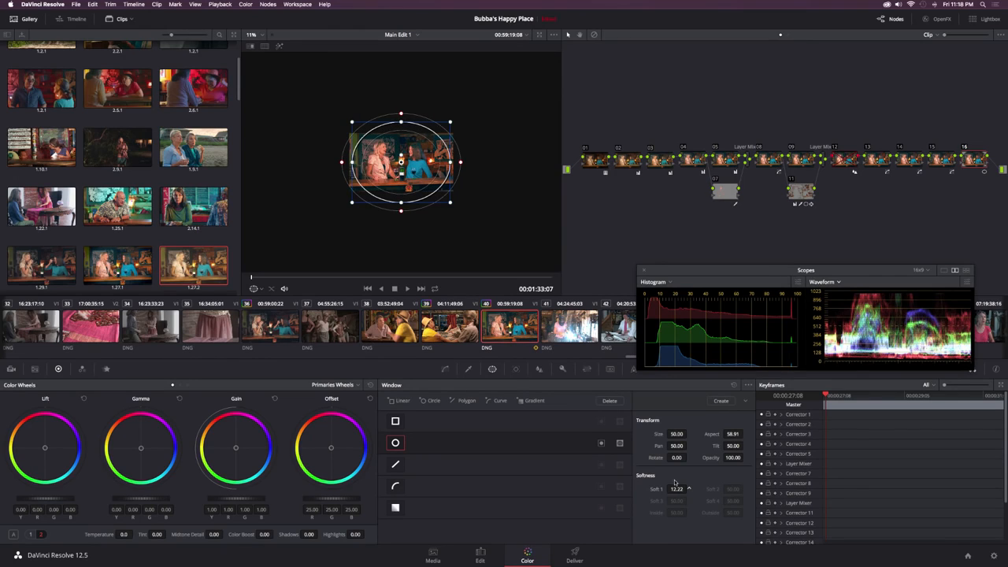
Step: Invert node 16's circular window and lower the master offset to 17.30 to darken the picture's edges as a vignette
left_click(601, 443)
key("shift+z")
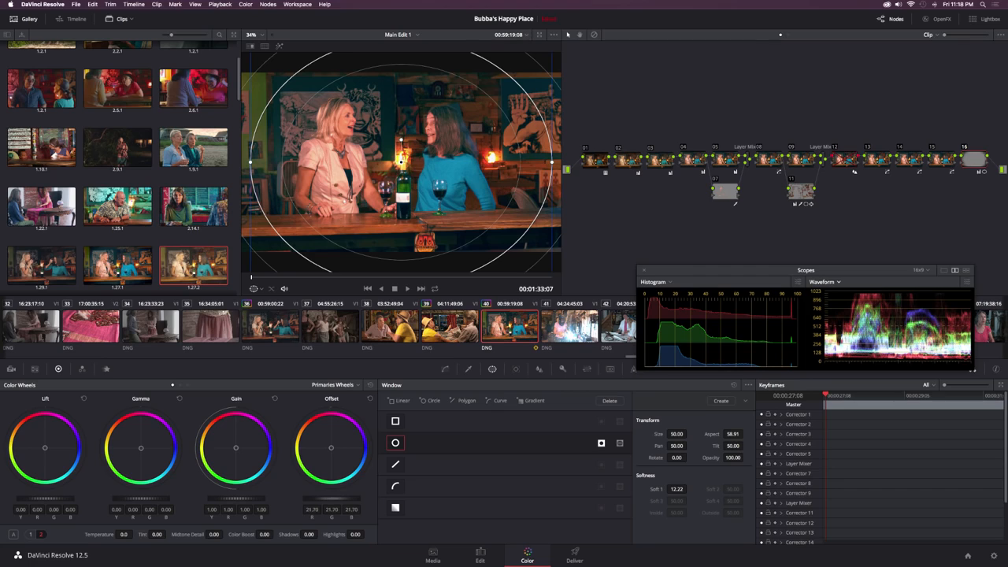
left_click_drag(331, 499, 325, 498)
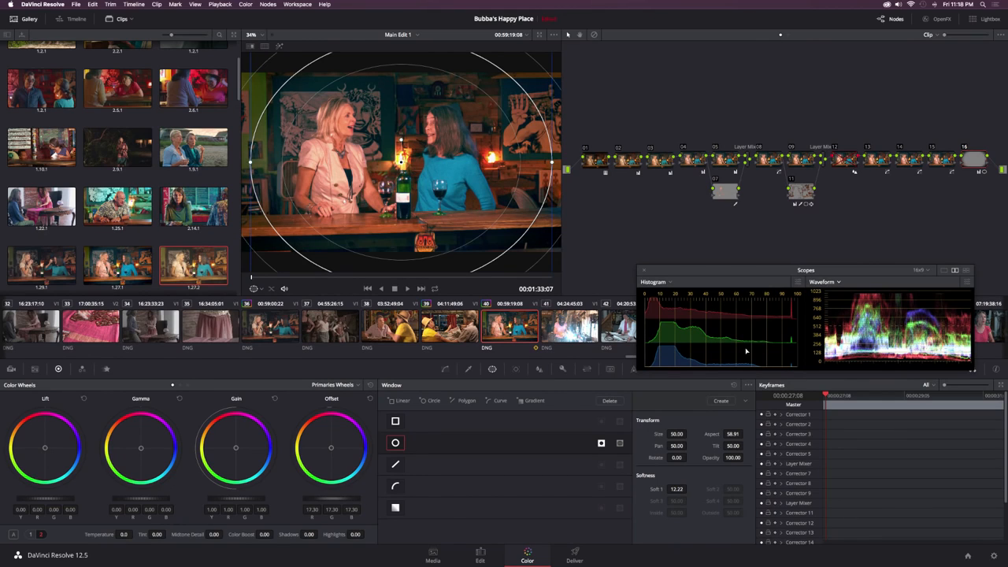
Step: Add outside node 17 from node 16 and toggle node 16 to compare the picture with and without the vignette
key("alt+o")
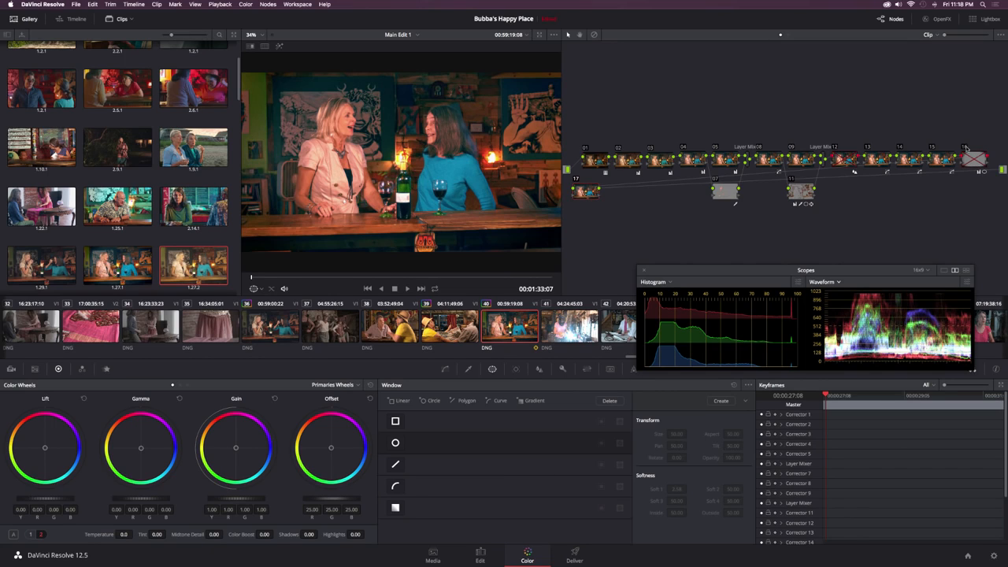
left_click(967, 147)
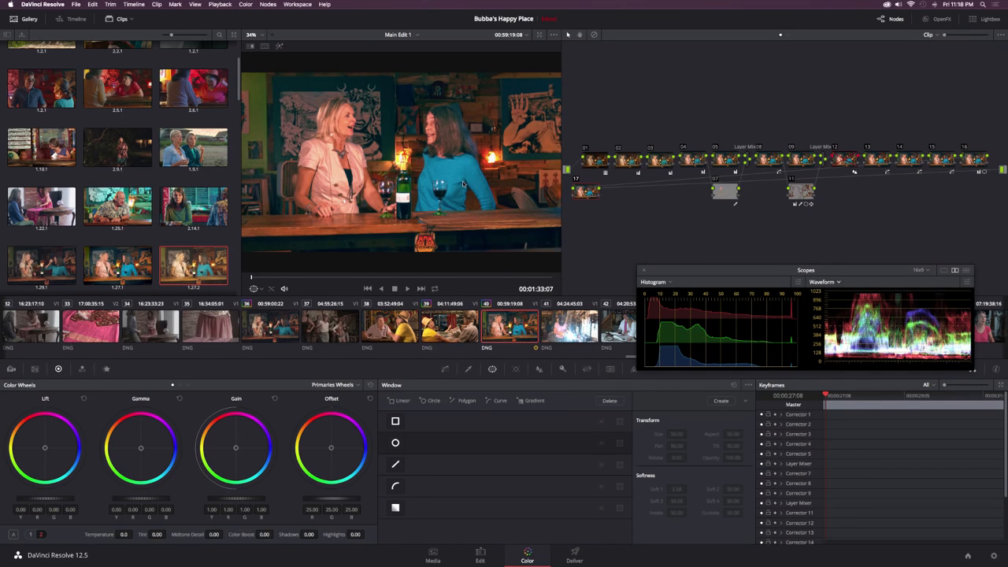
key("super+z")
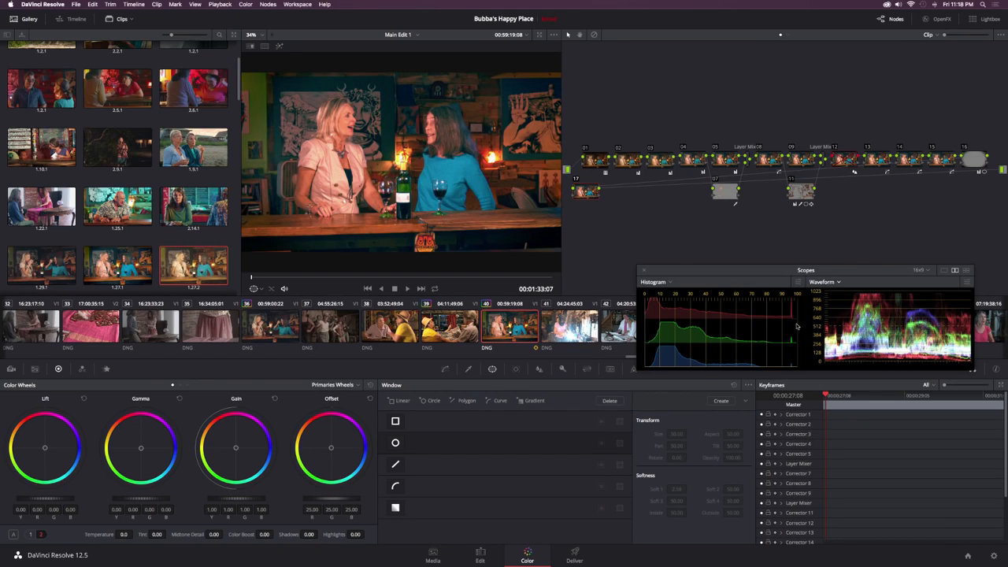
Step: Switch the waveform scope to a vectorscope and check its skin tone indicator and graticule options
left_click(835, 282)
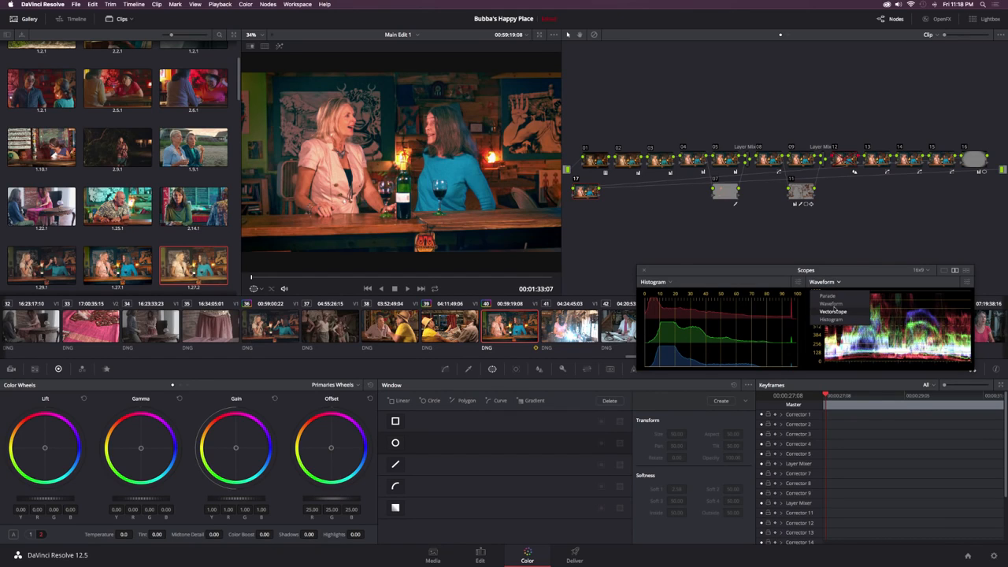
left_click(834, 310)
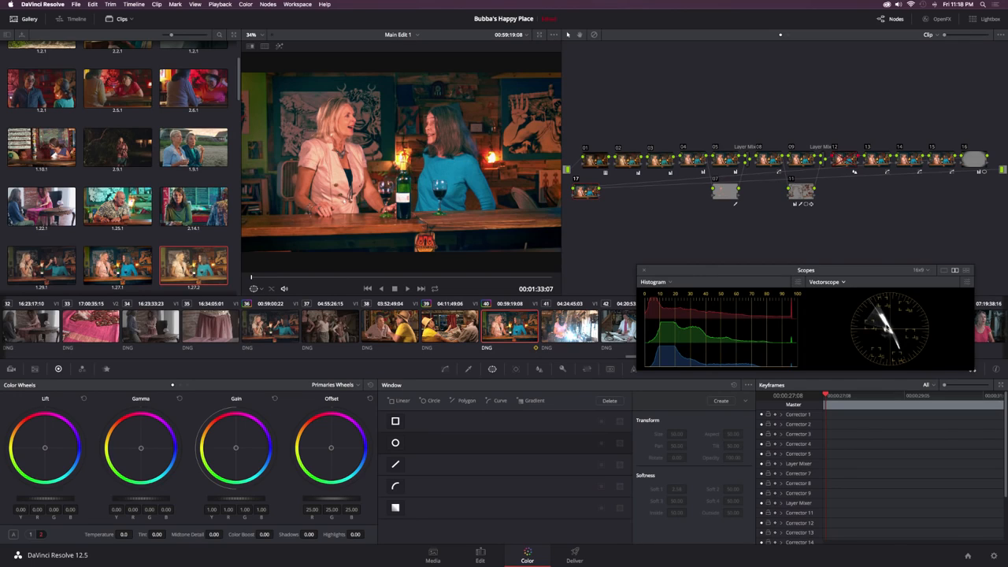
left_click(967, 287)
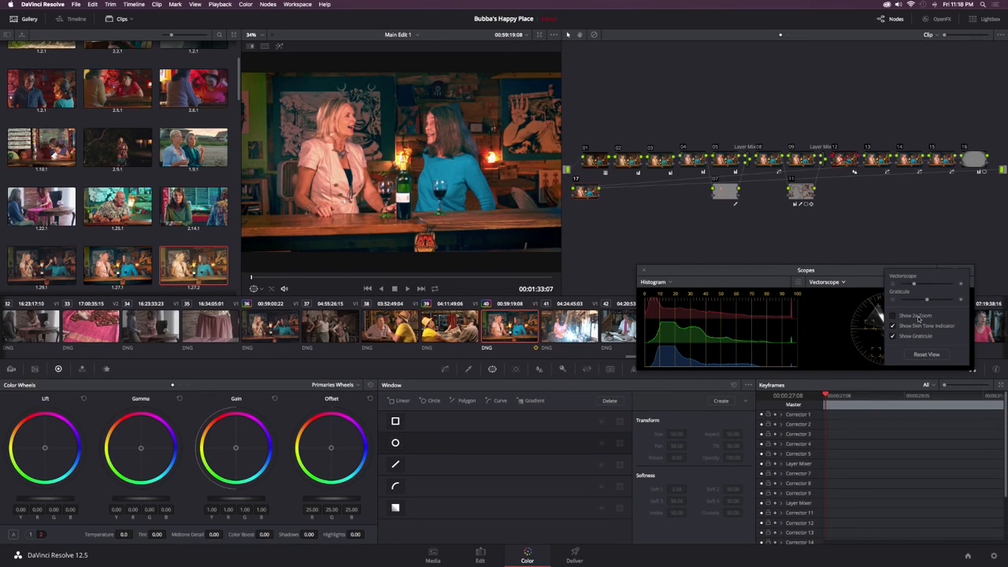
left_click(893, 334)
left_click(852, 324)
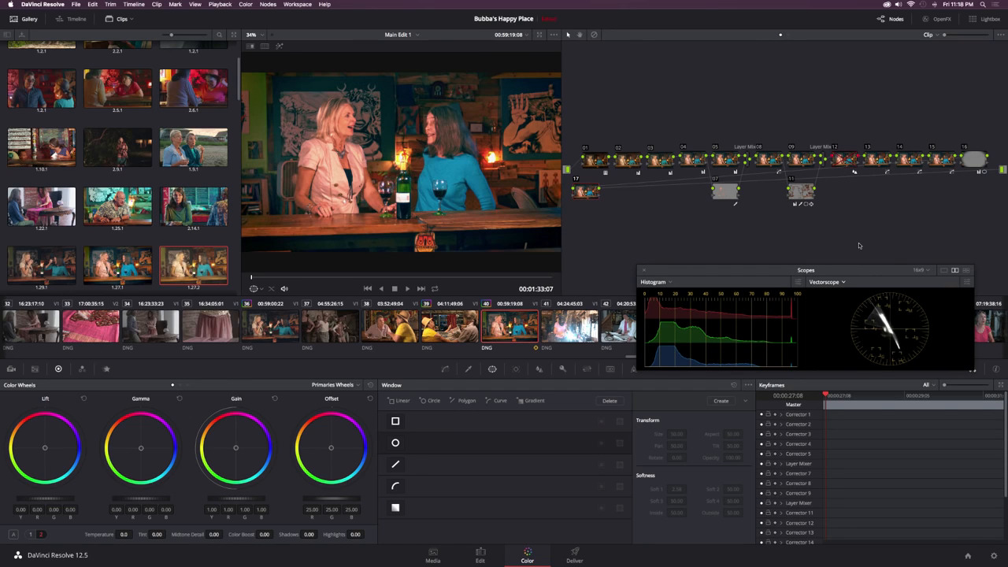
Step: Sample the blonde woman's facial skin with node 17's HSL qualifier and highlight the selection to check its hue on the vectorscope
left_click(468, 369)
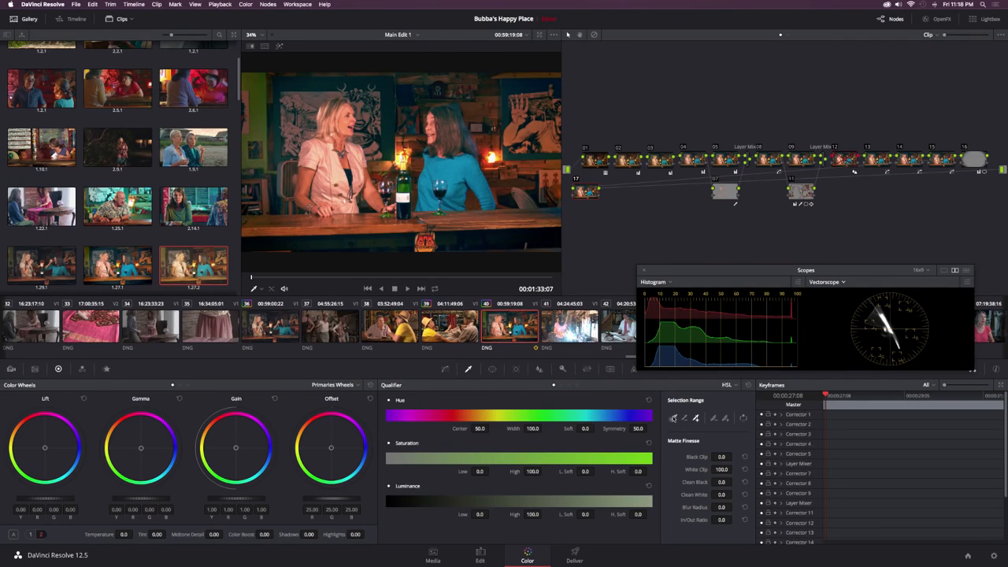
left_click(673, 418)
left_click(348, 116)
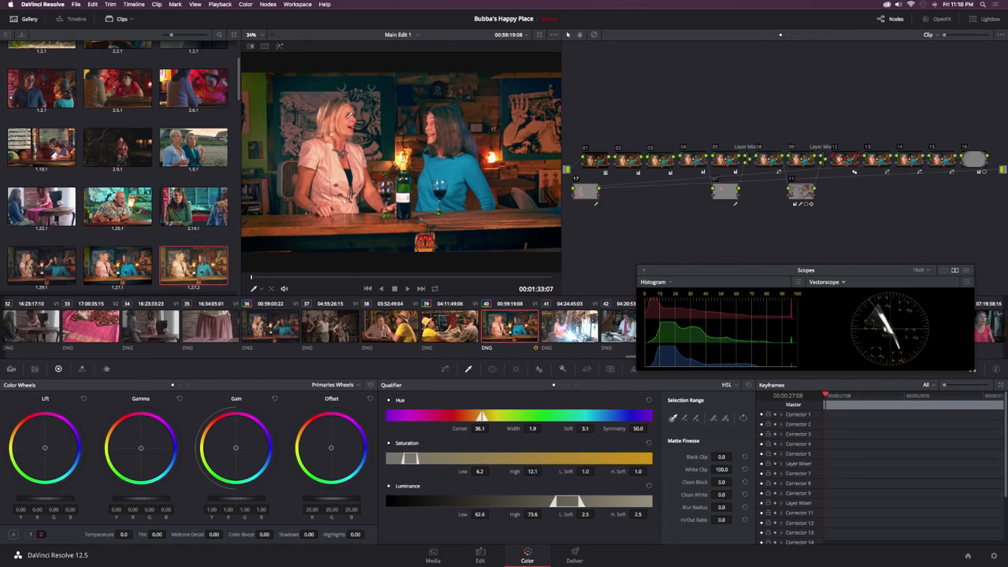
key("shift+h")
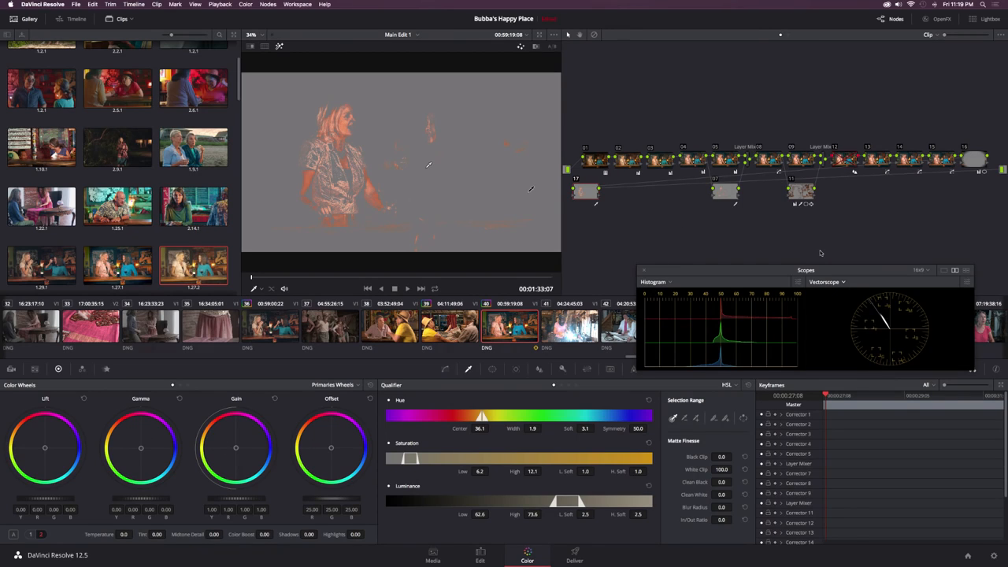
Step: Delete node 17 and leave the highlight view to go to the Edit page
key("Delete")
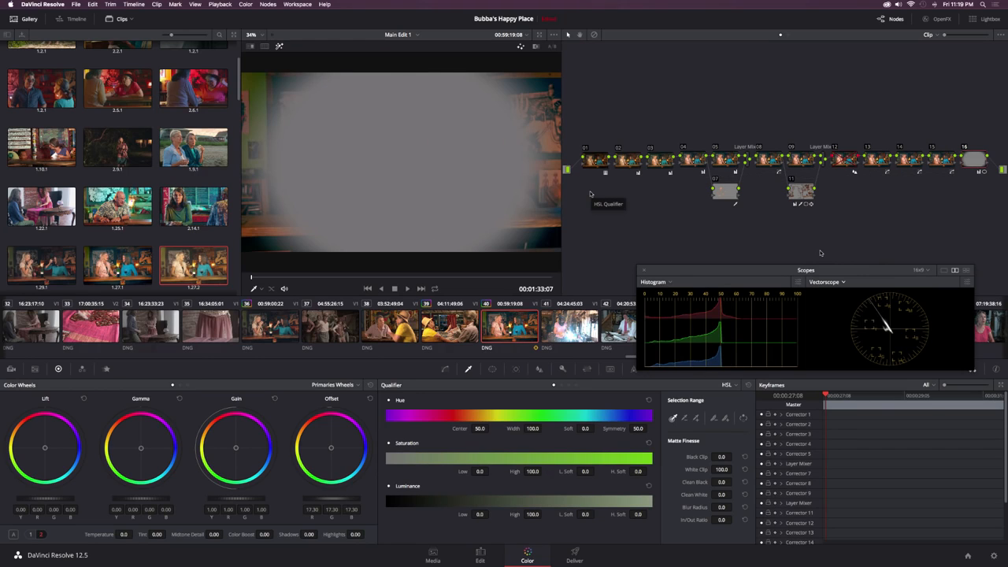
key("shift+h")
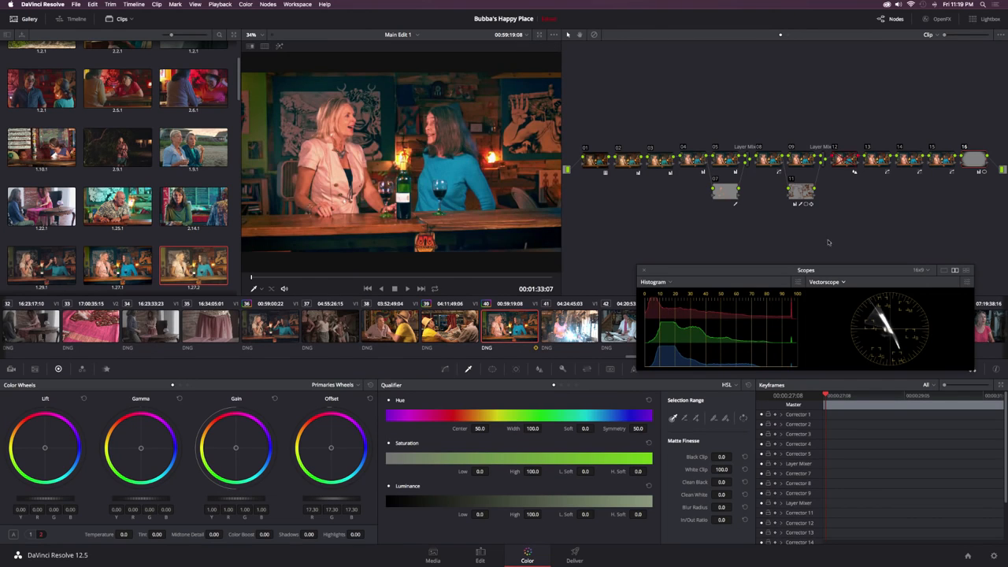
left_click(472, 561)
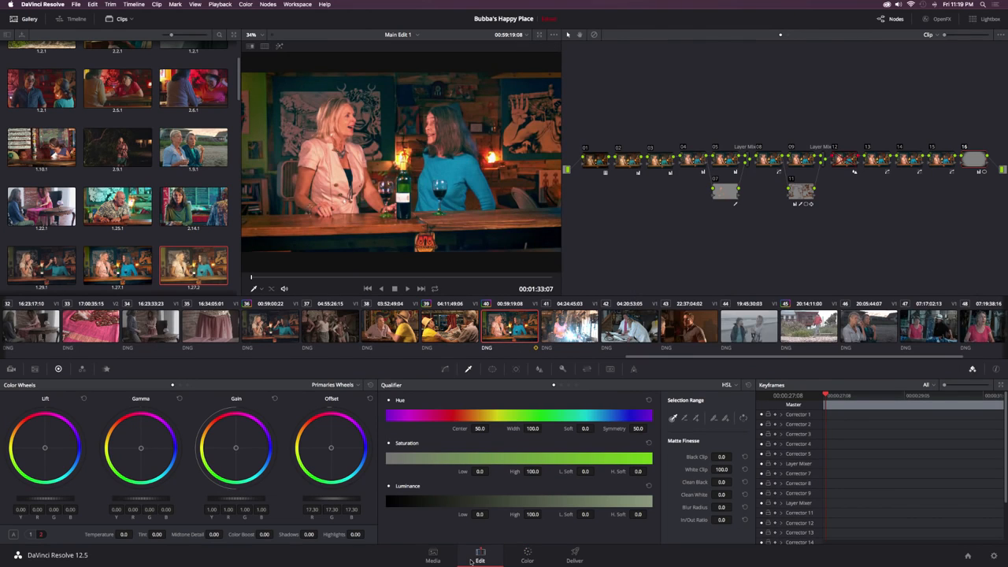